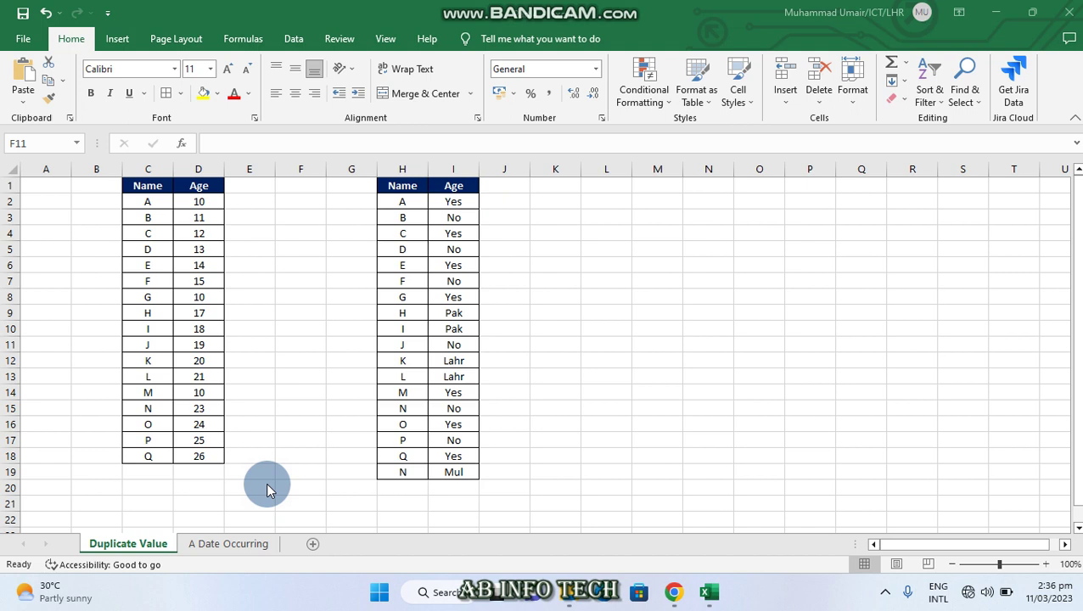
Apply a Duplicate Values rule with Light Red Fill and Dark Red Text to ages D2:D18.
left_click(661, 103)
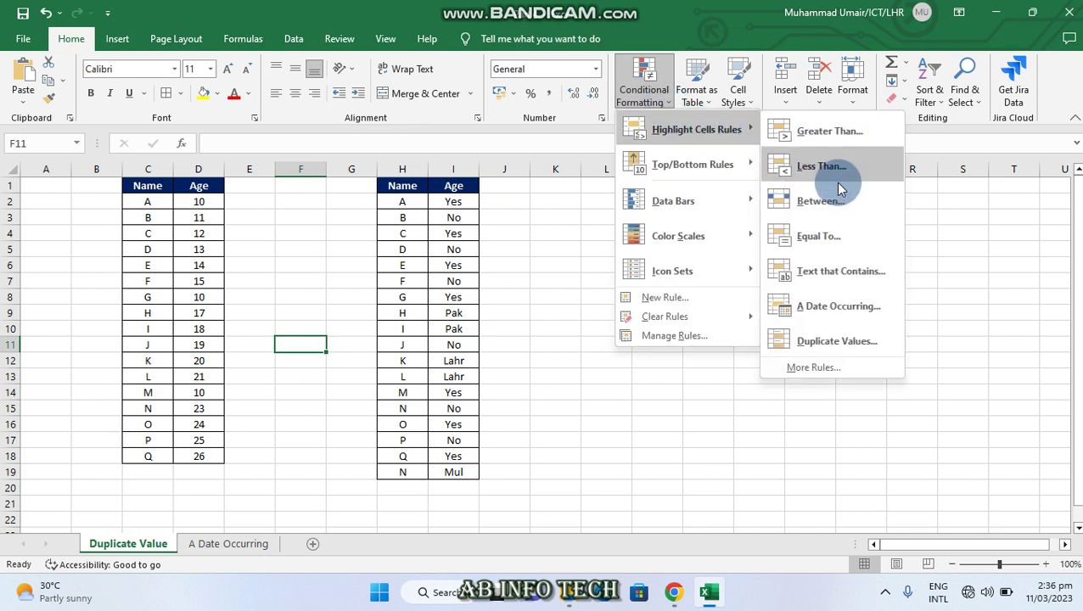
mouse_move(692, 129)
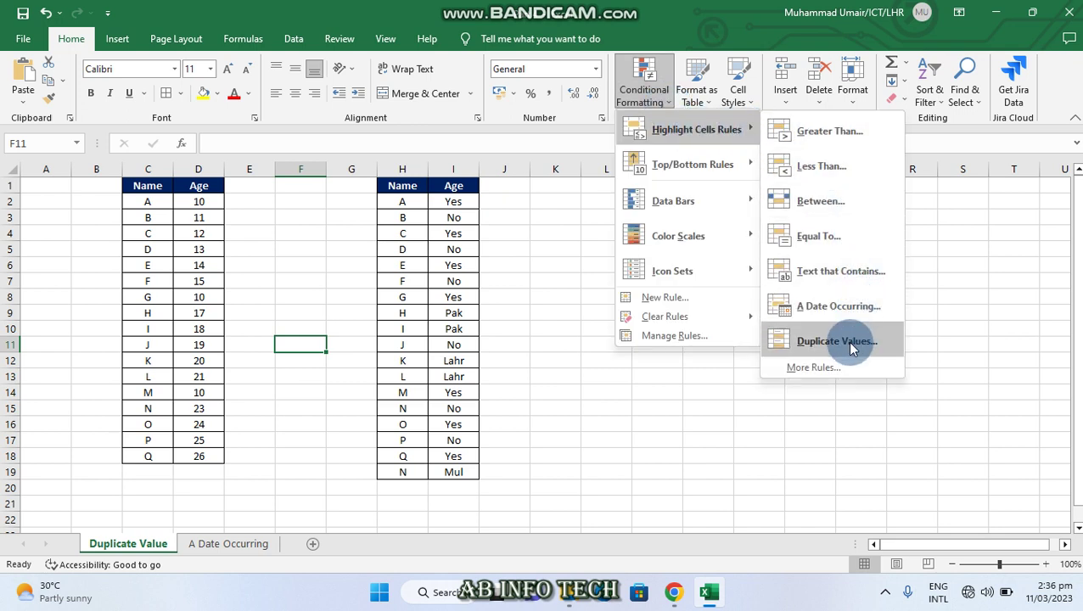
left_click(629, 404)
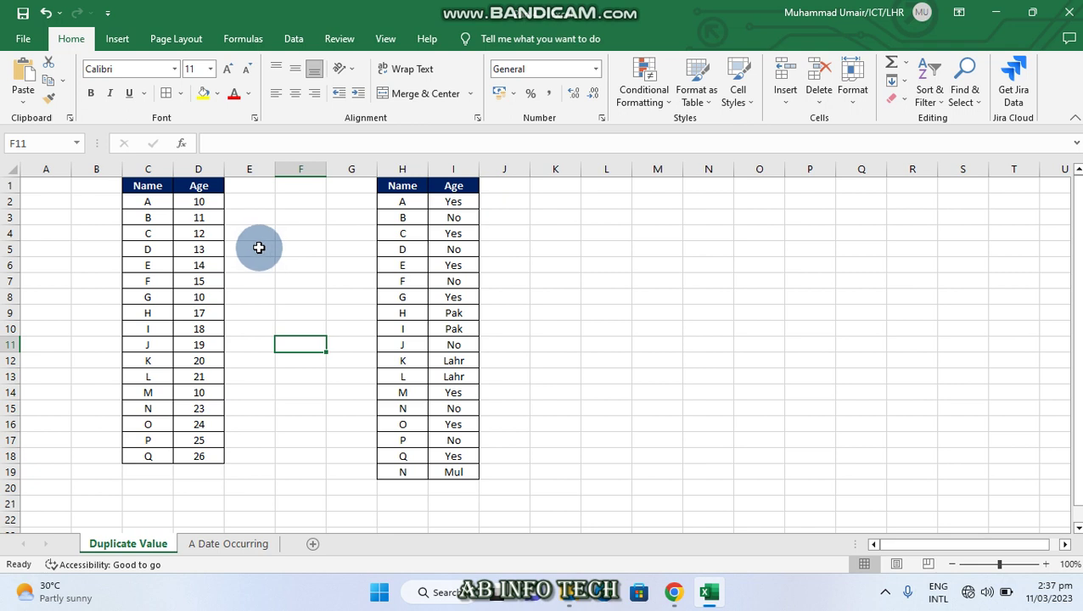
left_click(209, 202)
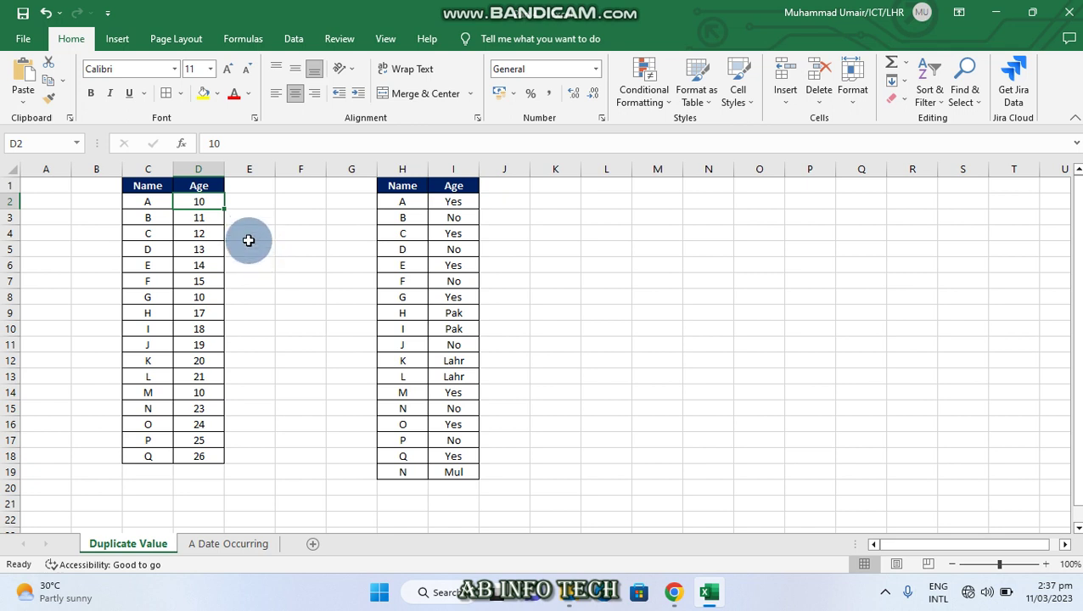
left_click_drag(202, 204, 198, 454)
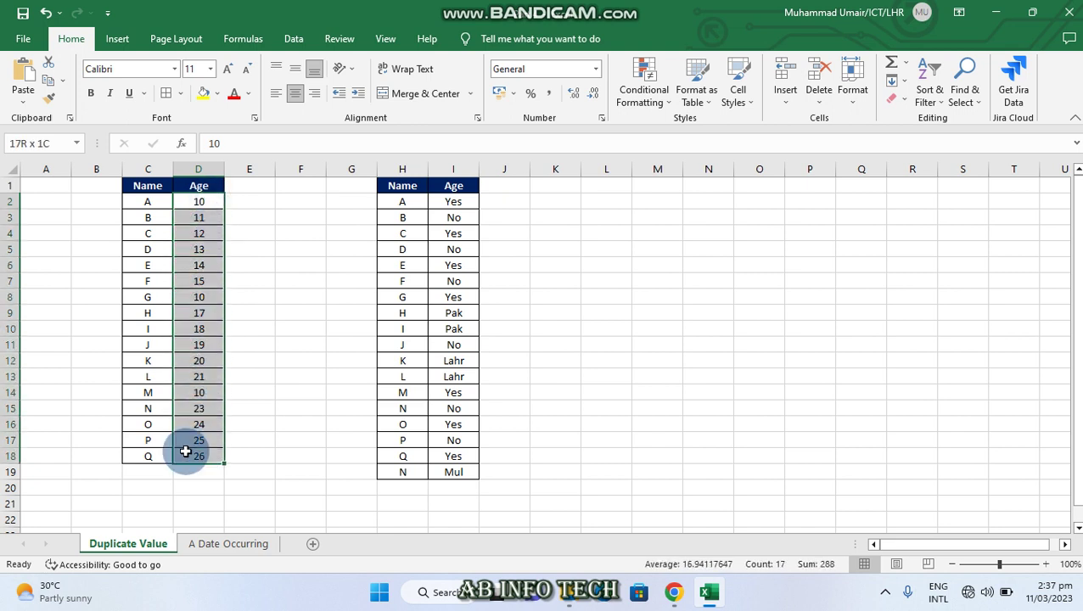
left_click(656, 105)
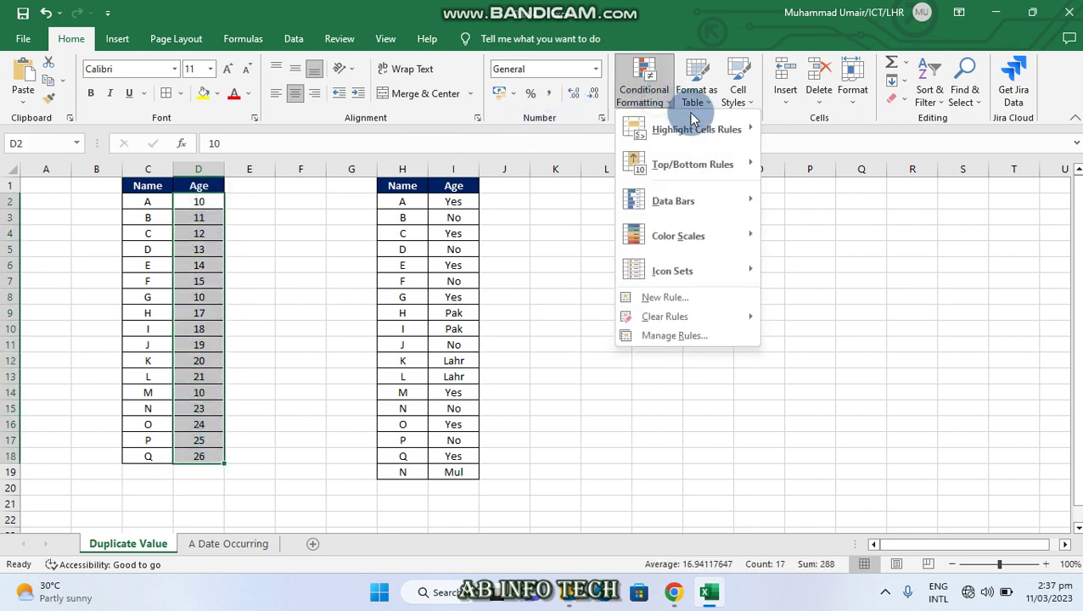
left_click(874, 339)
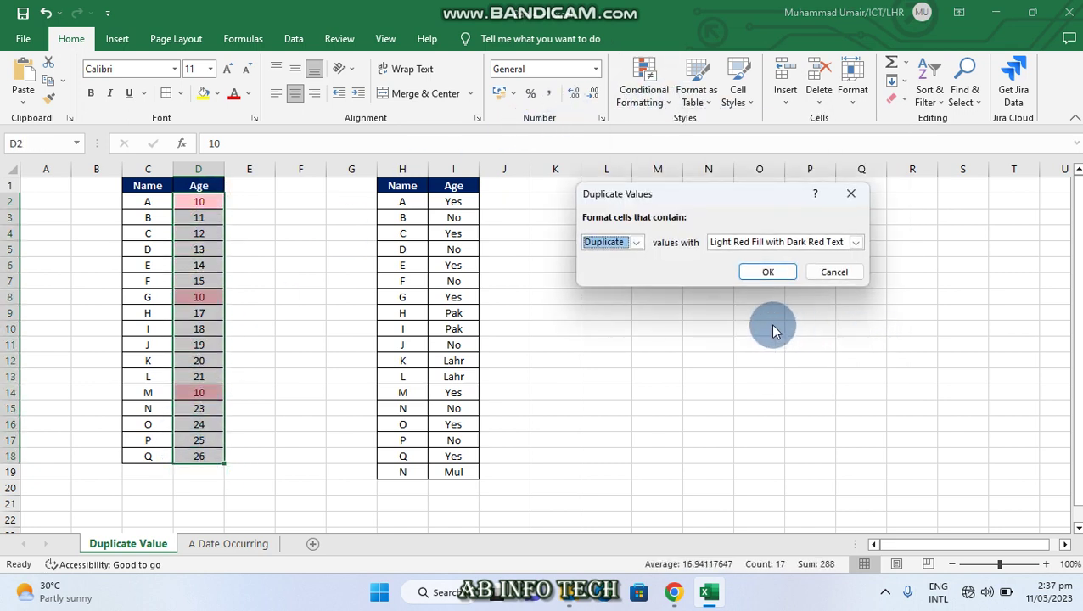
left_click(748, 274)
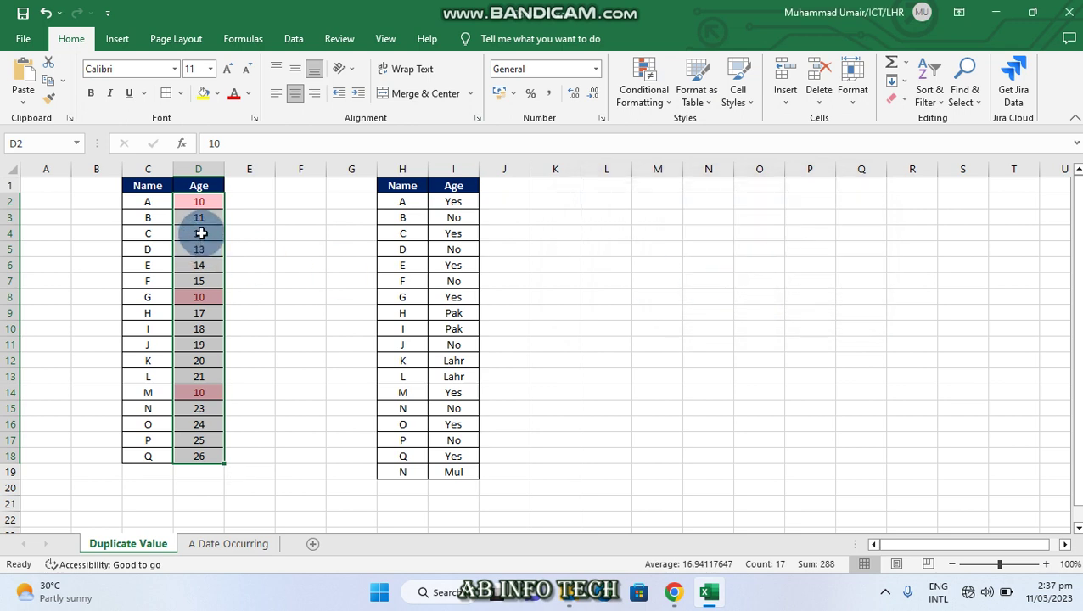
left_click(241, 217)
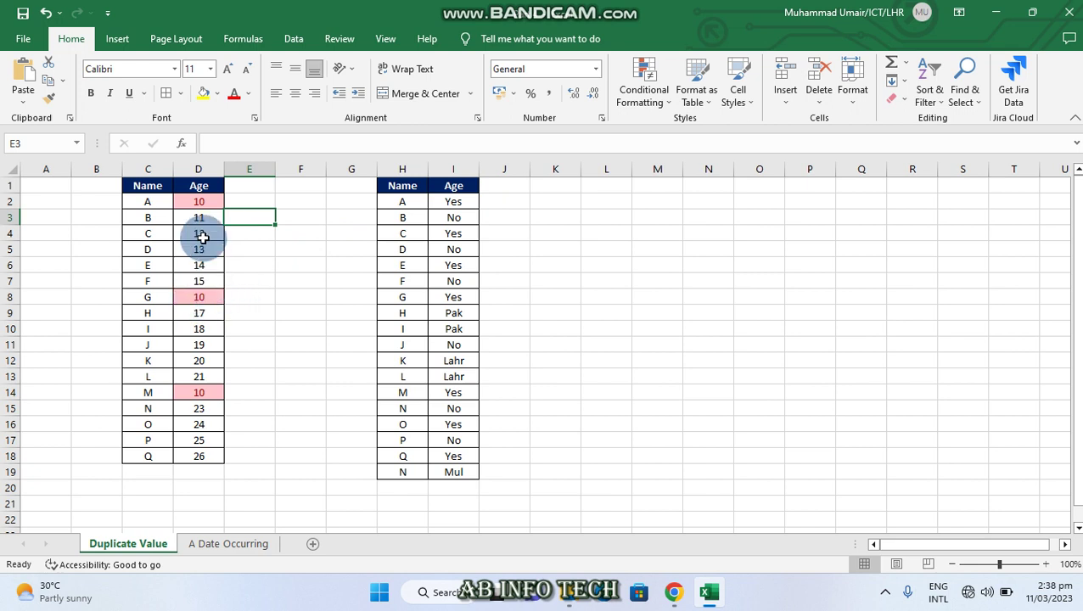
Clear the existing conditional formatting rule from the ages in D2:D18.
left_click_drag(199, 201, 195, 454)
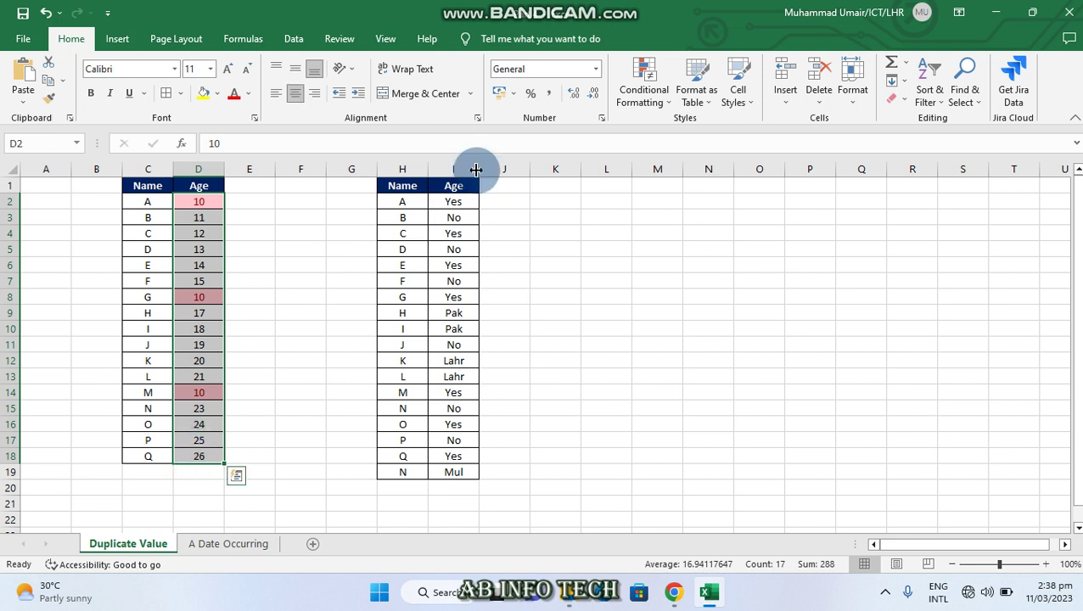
left_click(645, 94)
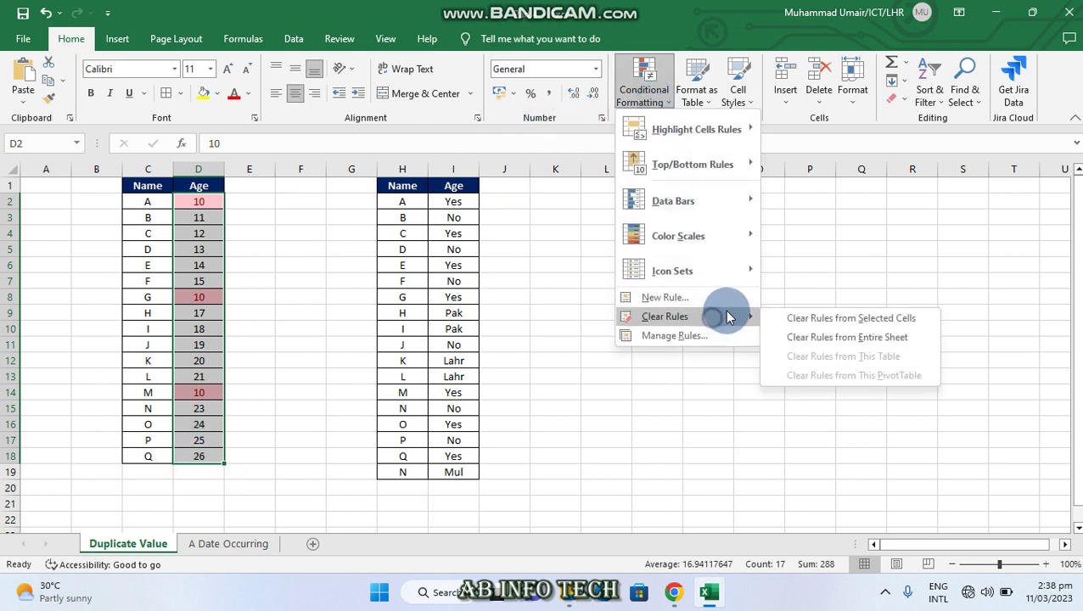
left_click(818, 316)
Add a light red Unique values rule so ages 11–26 are shaded and the 10s stay plain.
left_click(643, 94)
mouse_move(696, 129)
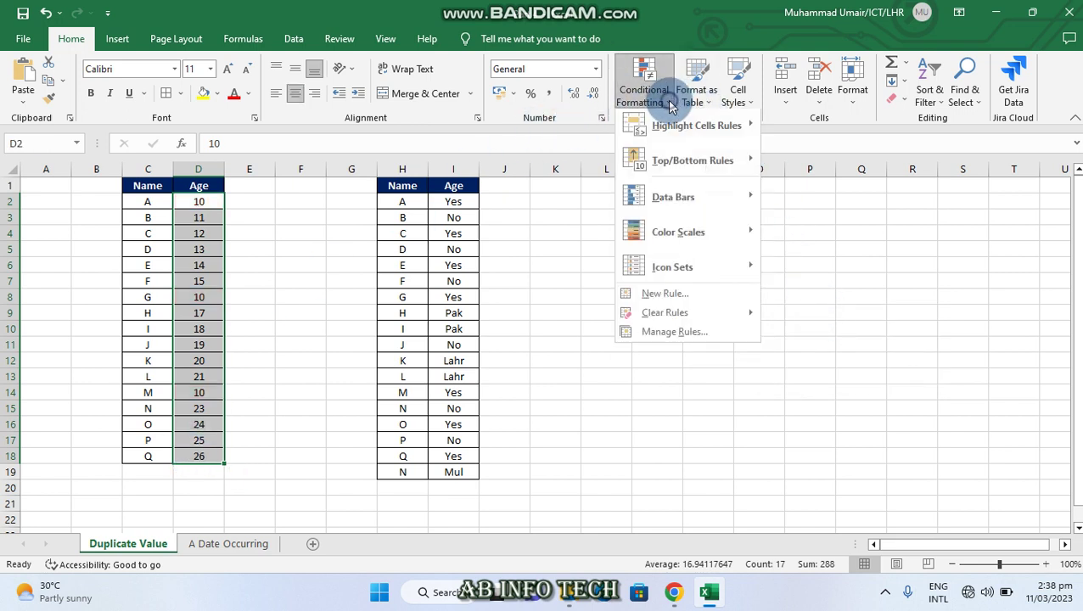
left_click(849, 340)
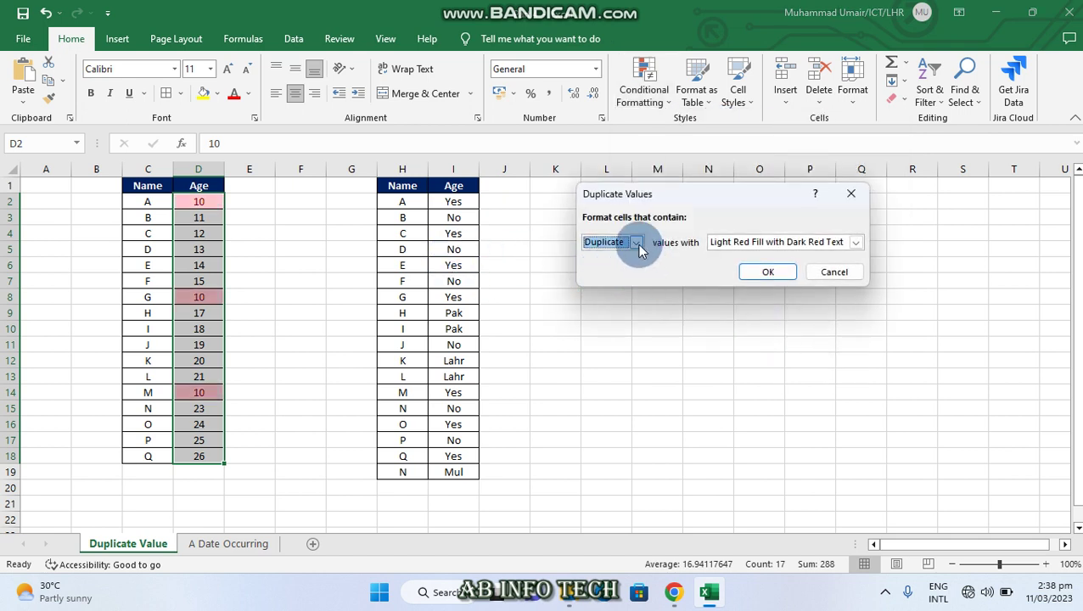
left_click(636, 244)
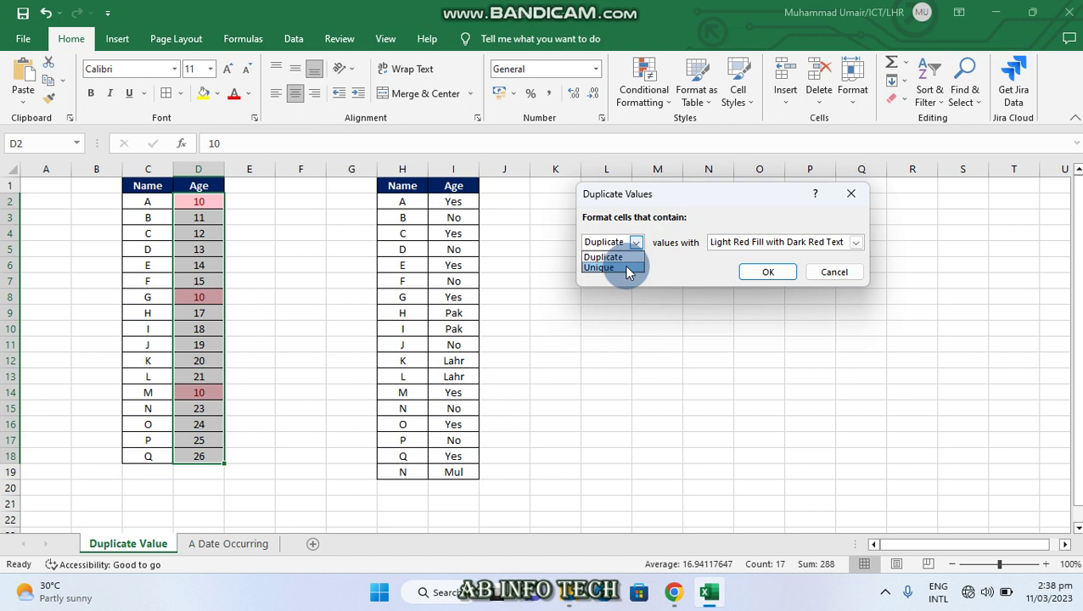
left_click(628, 268)
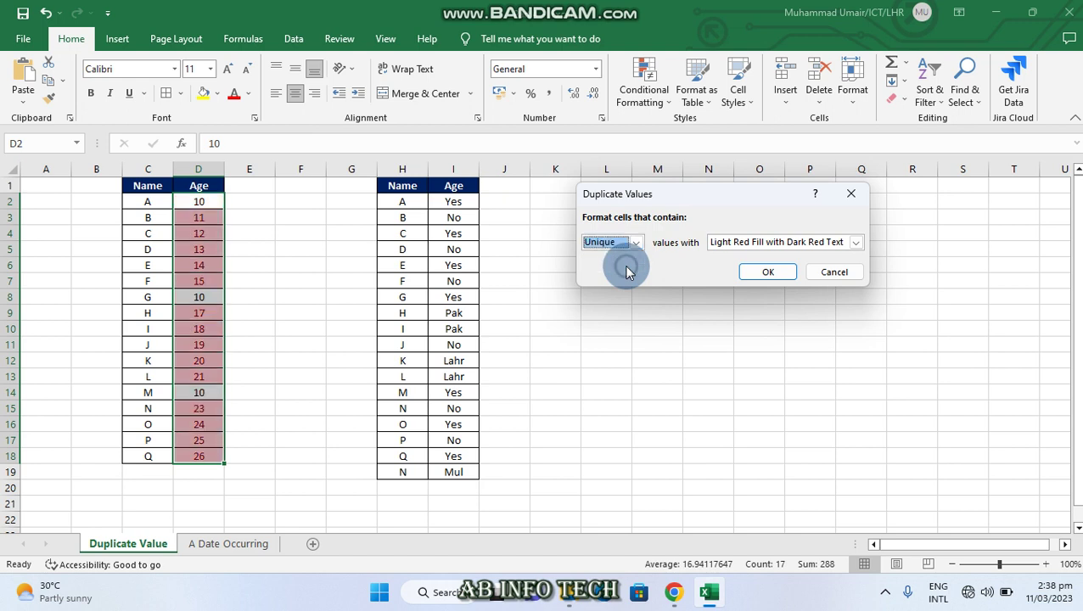
left_click(768, 272)
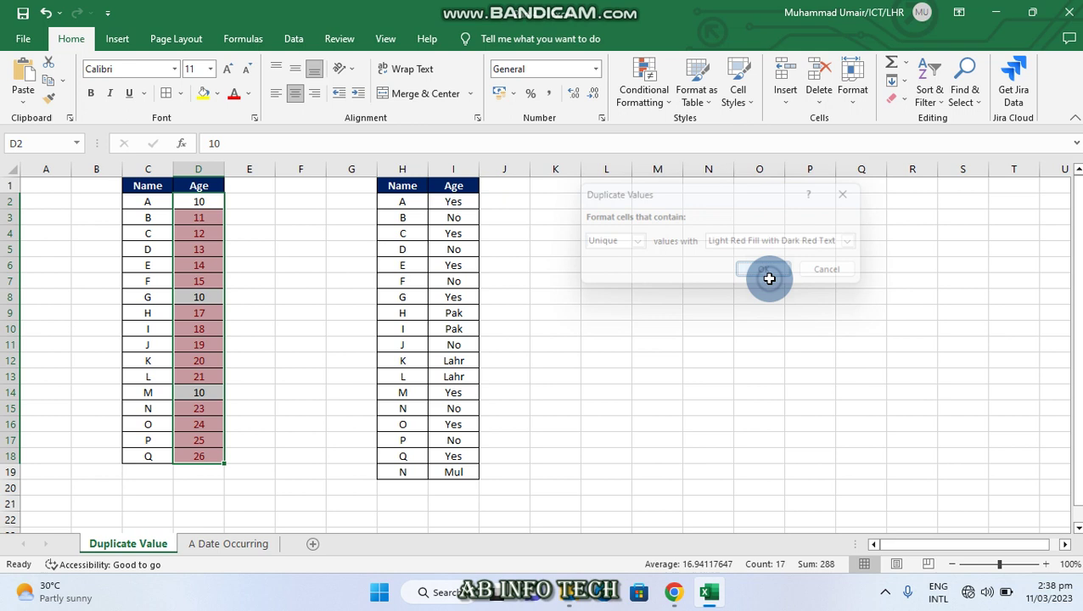
left_click(302, 232)
left_click_drag(206, 212, 178, 460)
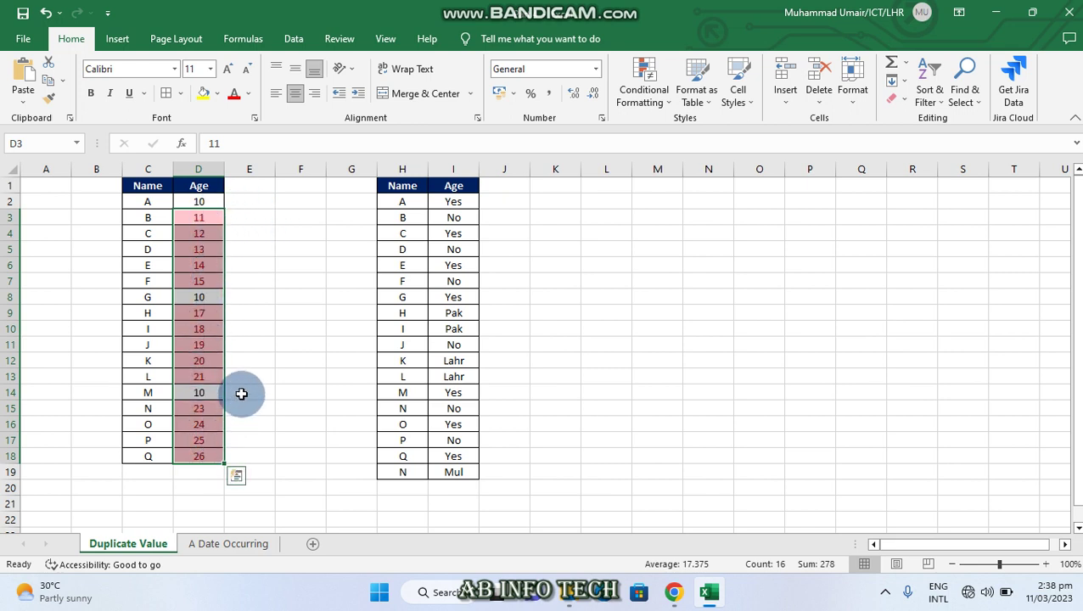
left_click(239, 343)
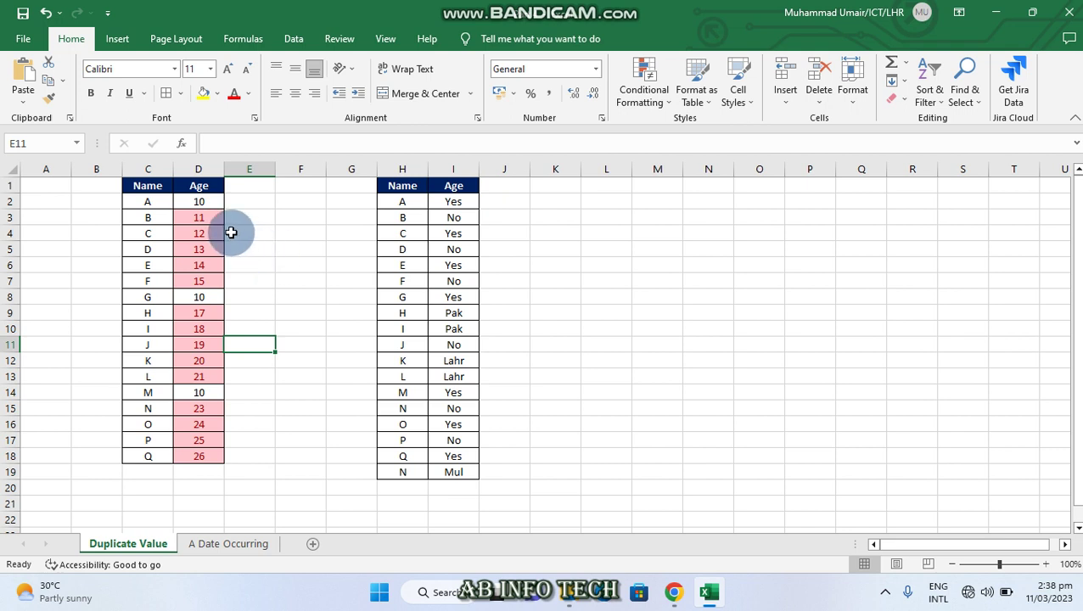
left_click(248, 214)
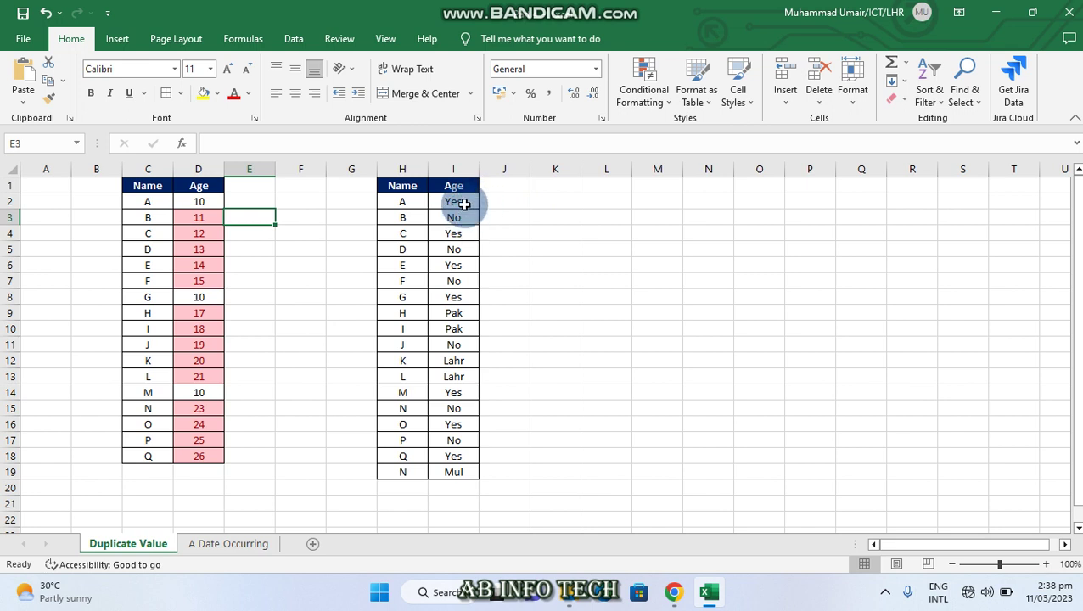
Apply a light red Unique values rule to ages I2:I19 so only Mul is highlighted.
left_click_drag(464, 205, 443, 465)
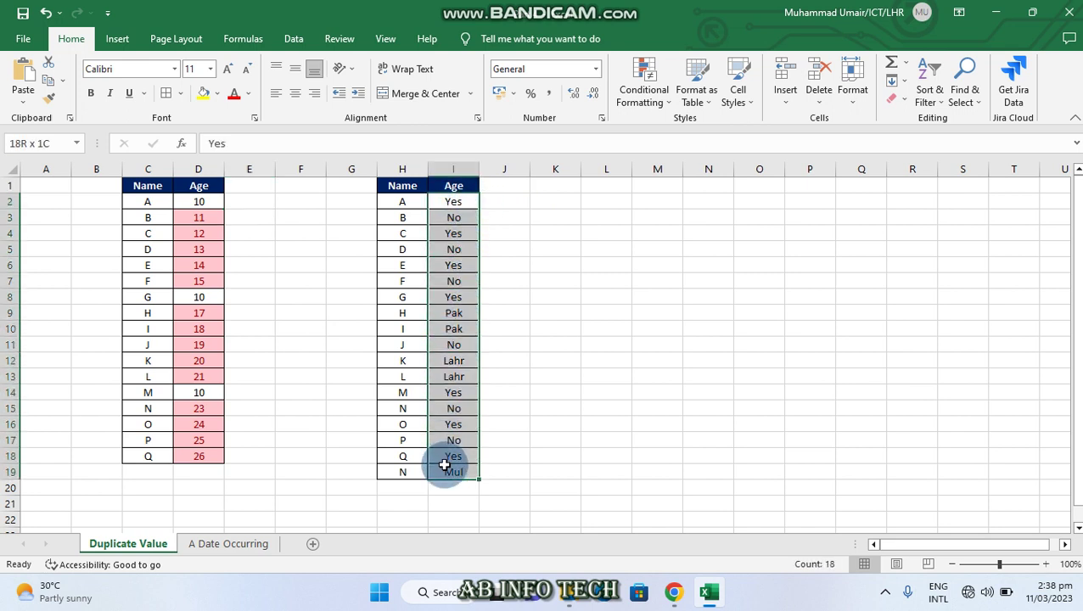
left_click(645, 87)
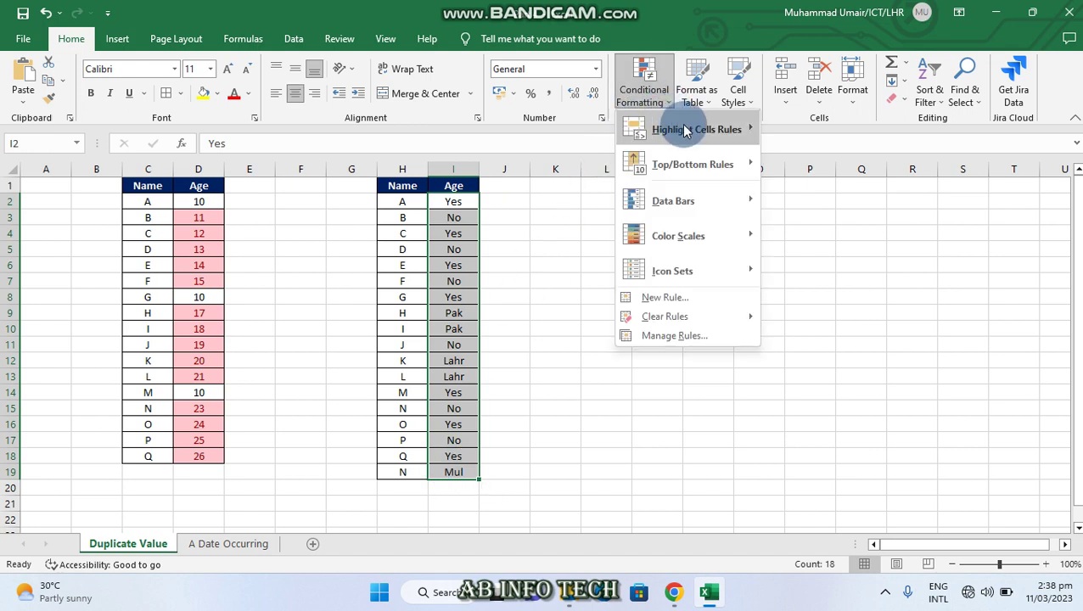
mouse_move(696, 129)
left_click(828, 340)
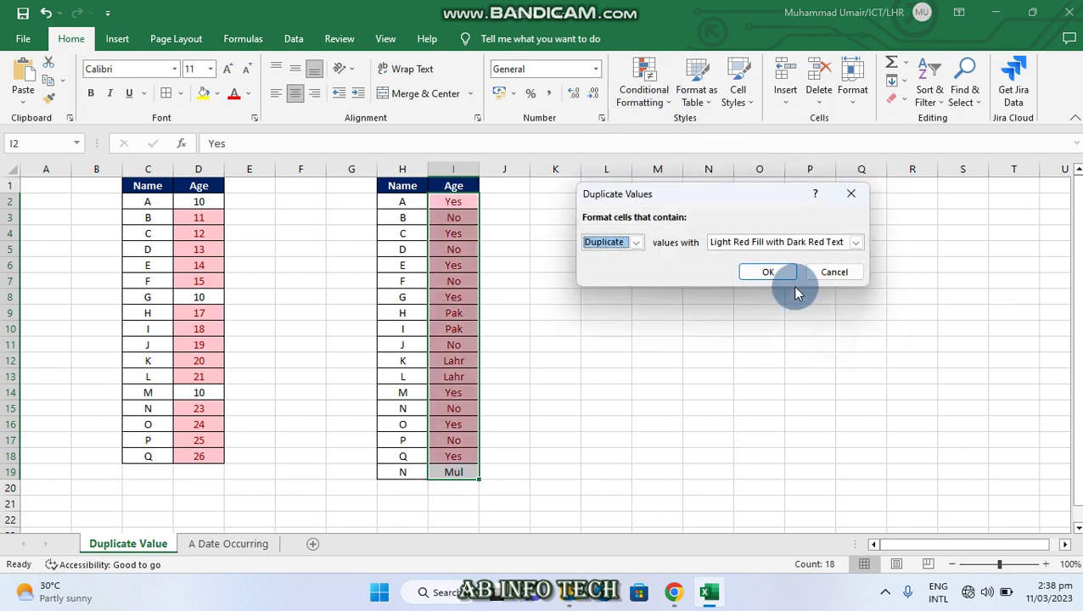
left_click_drag(727, 195, 759, 196)
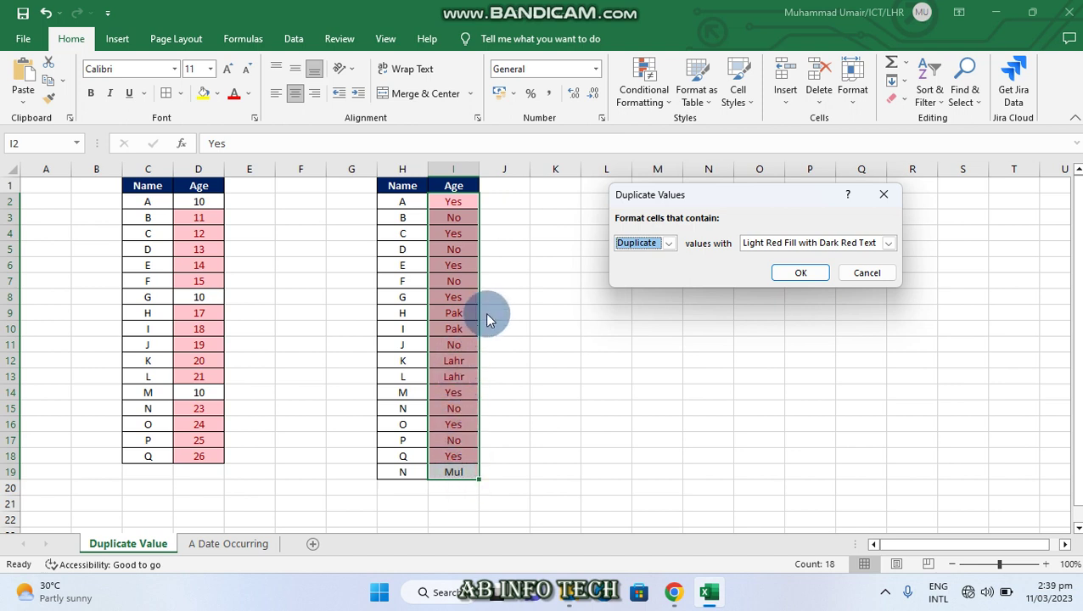
left_click(668, 243)
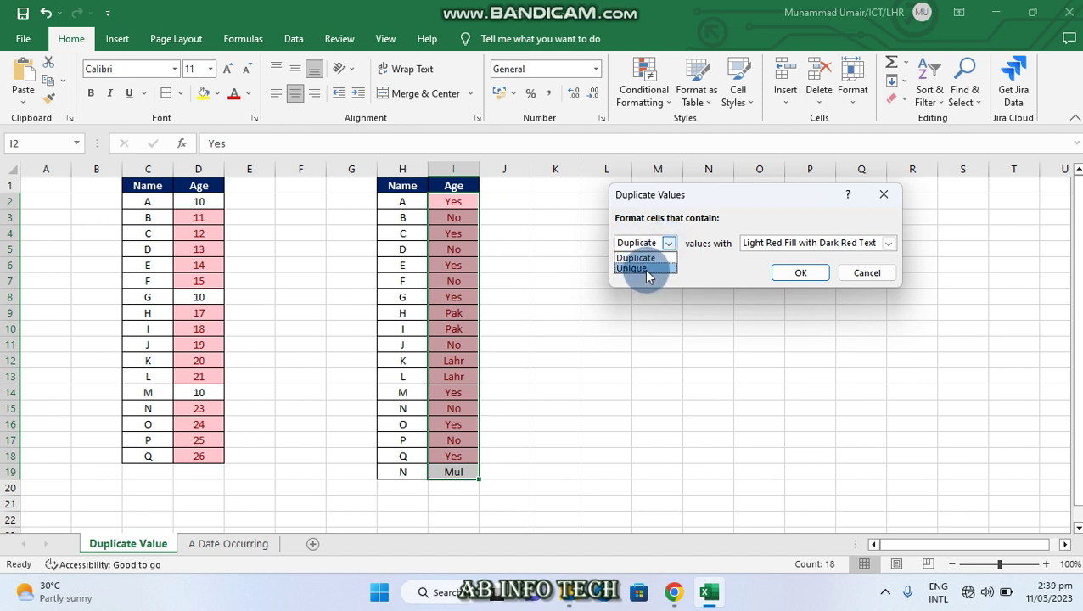
left_click(645, 268)
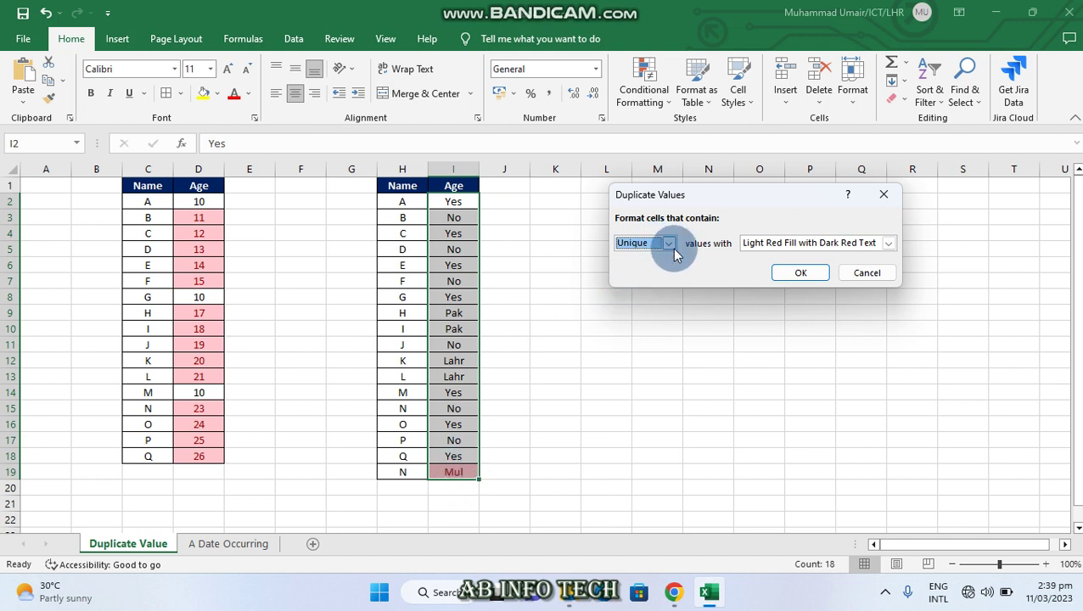
left_click(801, 272)
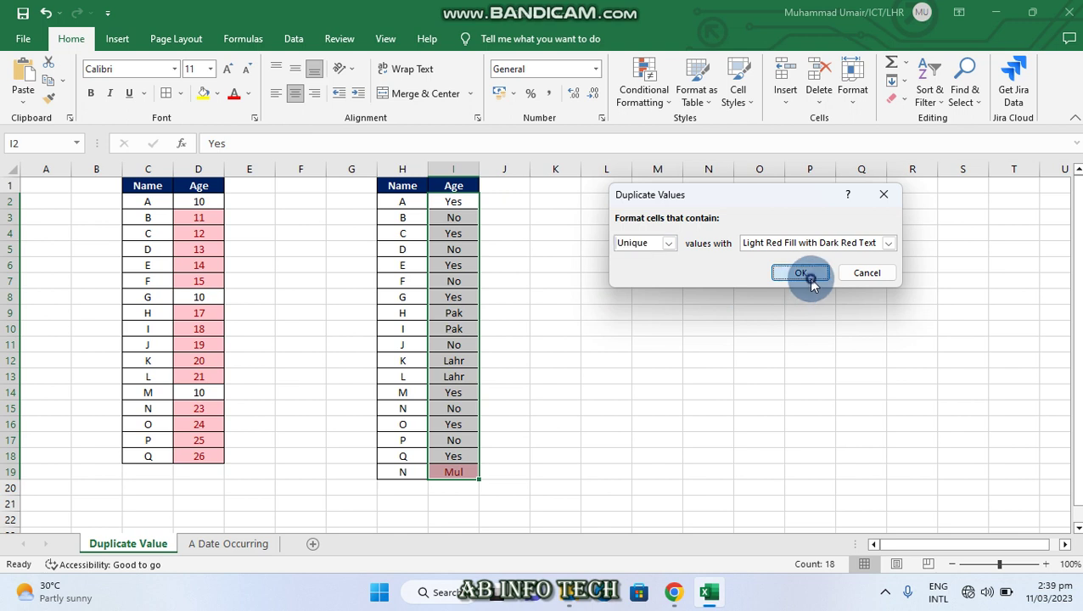
left_click(529, 265)
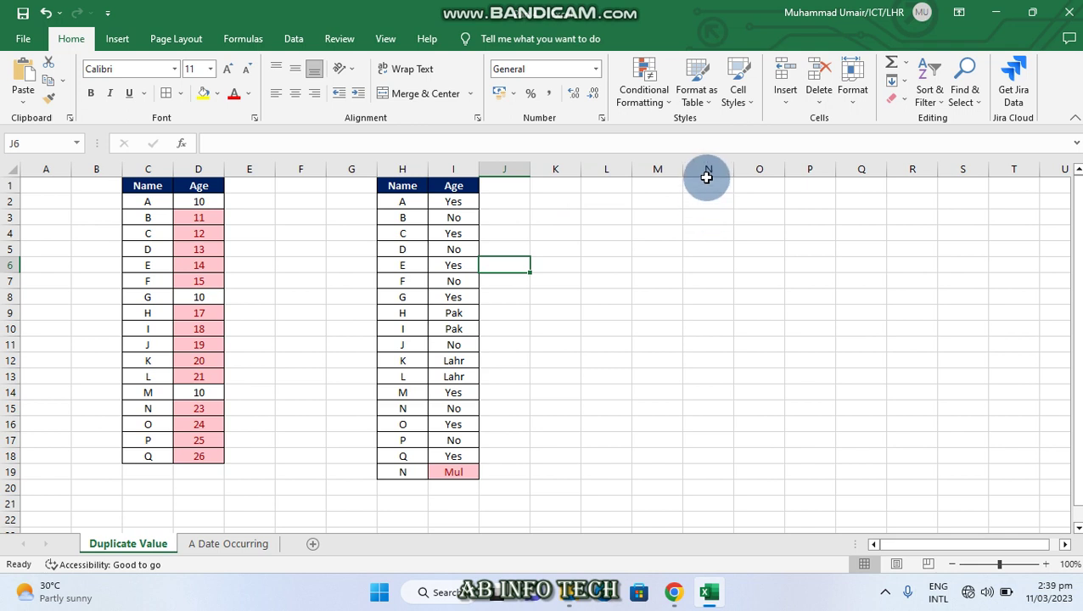
left_click_drag(704, 185, 696, 504)
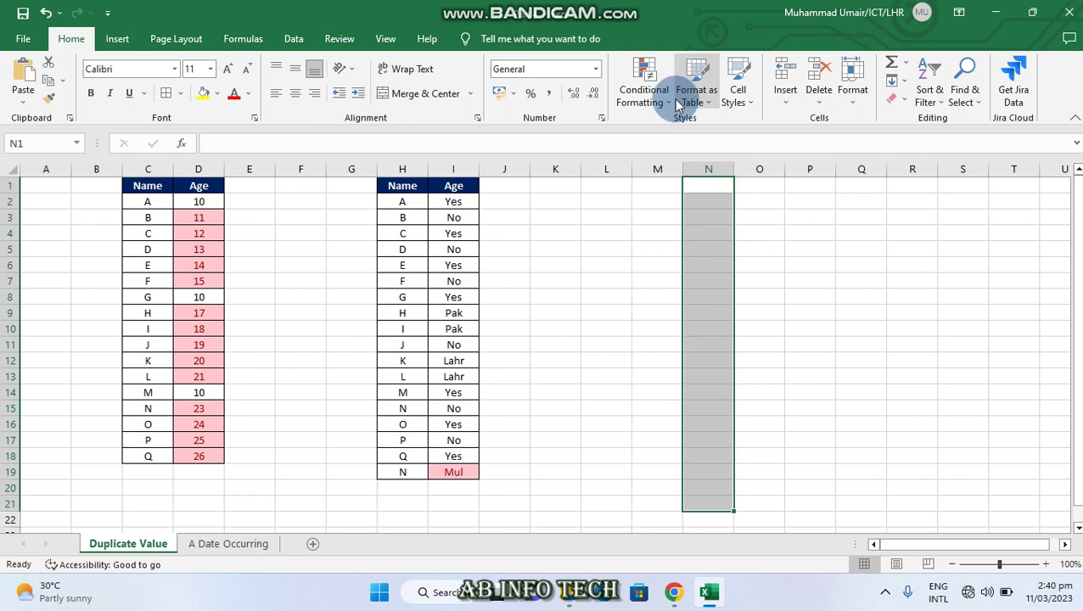
Set a Light Red Fill with Dark Red Text duplicate rule on the empty range N1:N21.
left_click(643, 84)
mouse_move(696, 129)
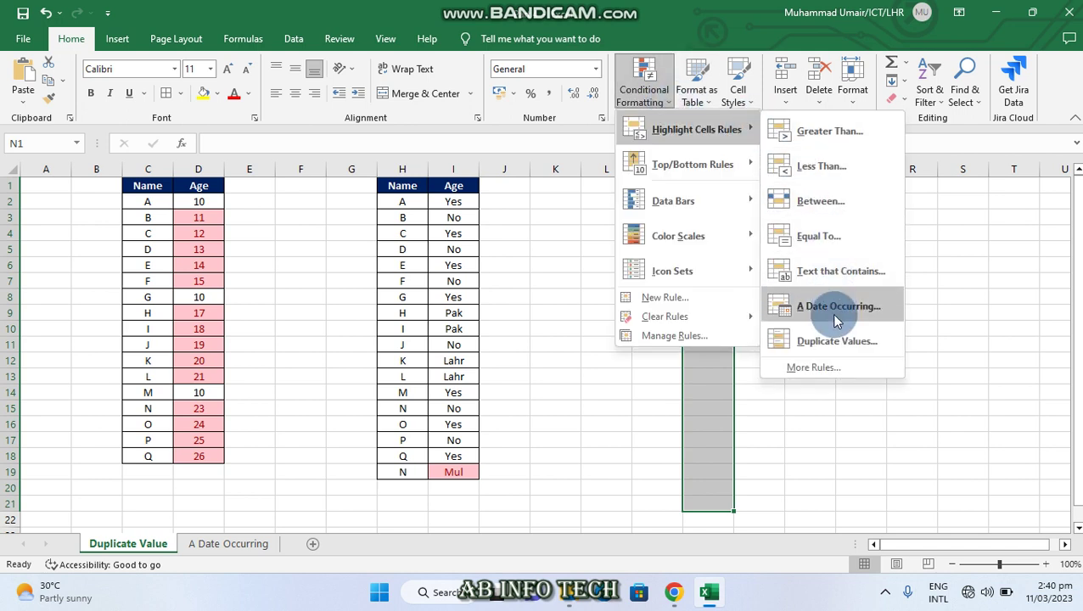
left_click(831, 340)
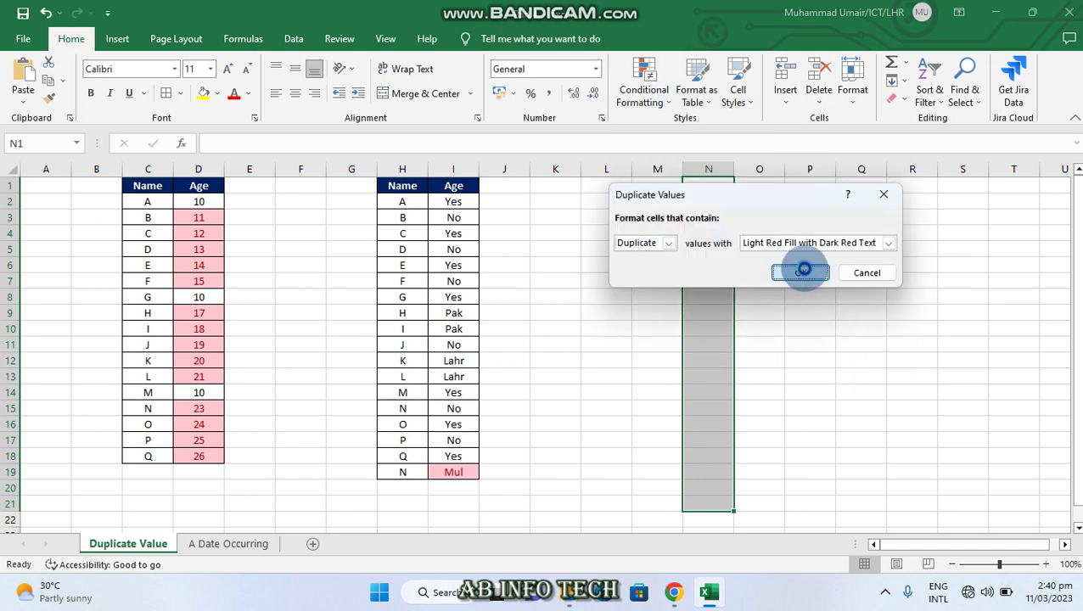
left_click(800, 273)
left_click(713, 231)
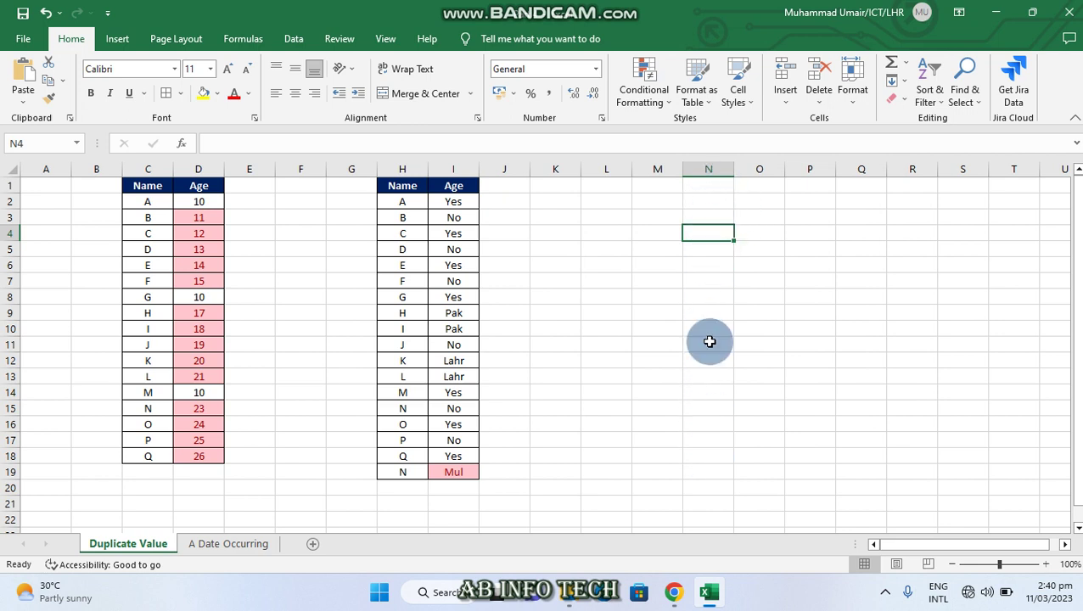
left_click(709, 185)
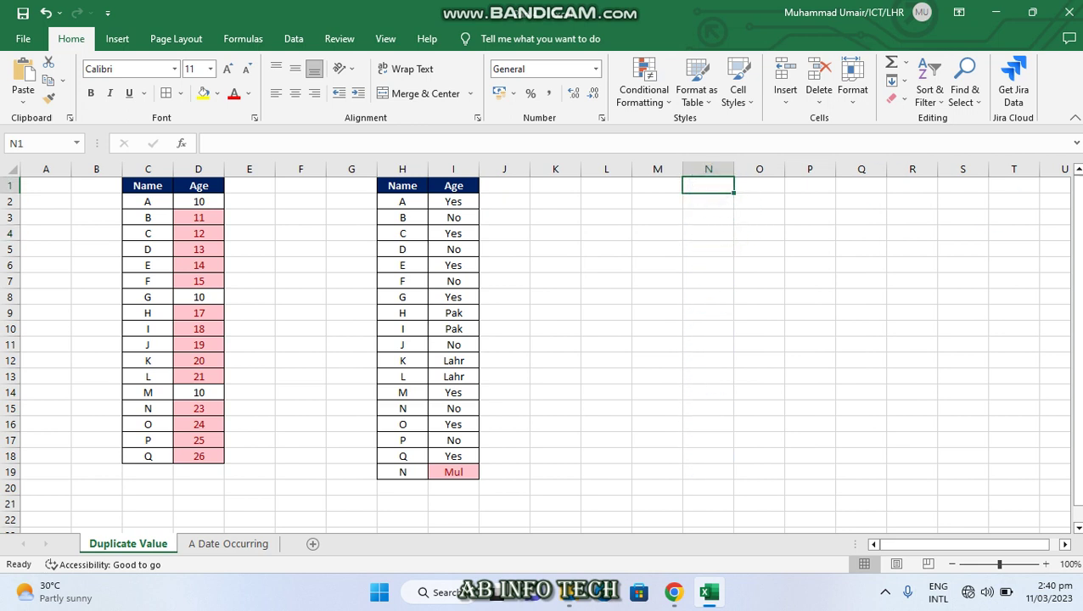
Enter yes, no, pak and mul in cells N1 to N4.
type("yes")
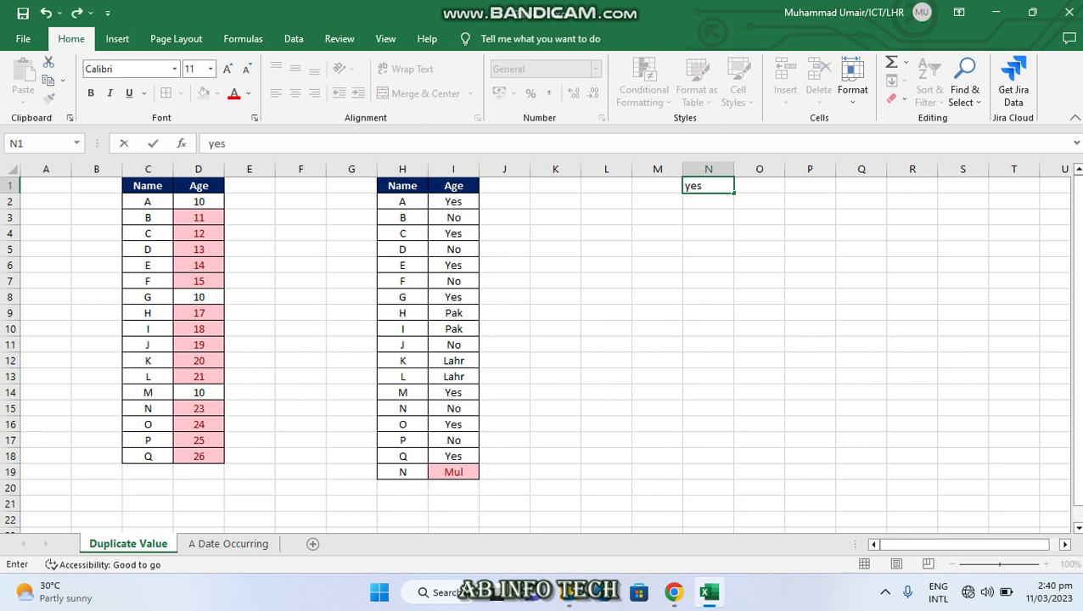
key("Return")
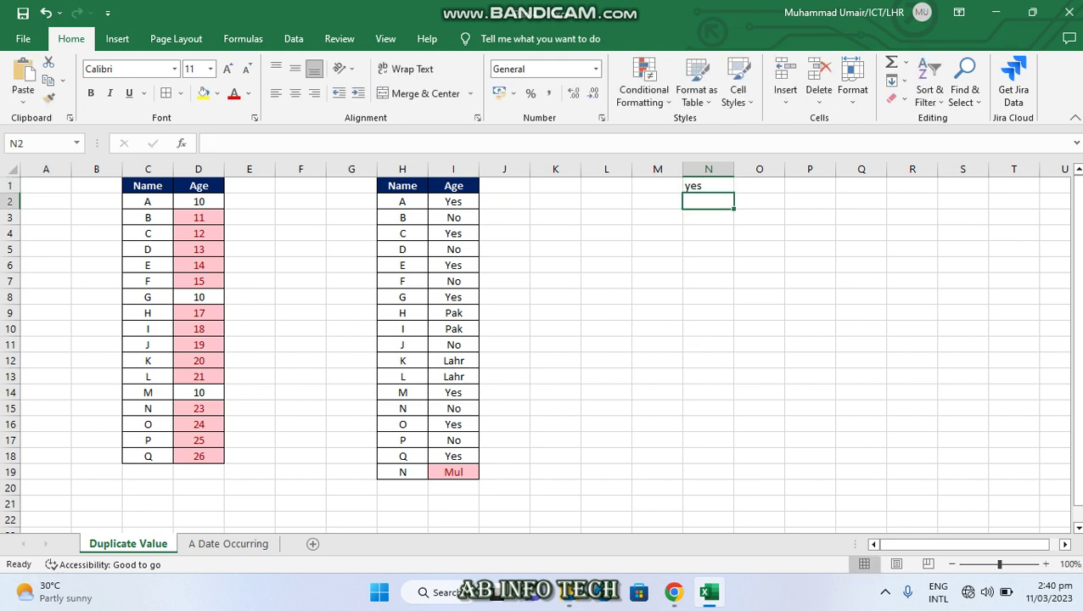
type("no")
key("Return")
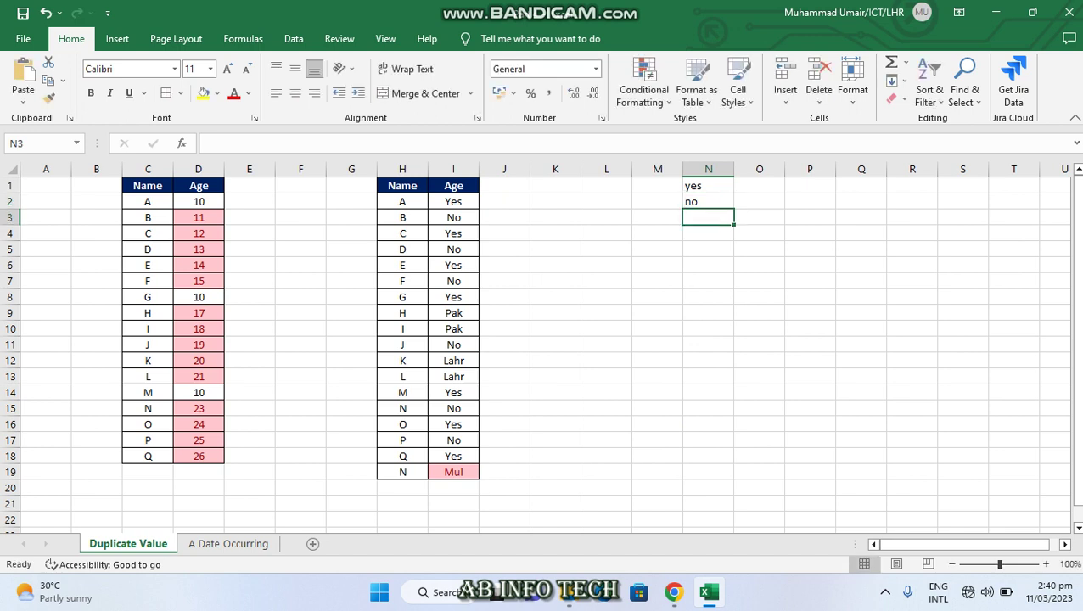
type("pak")
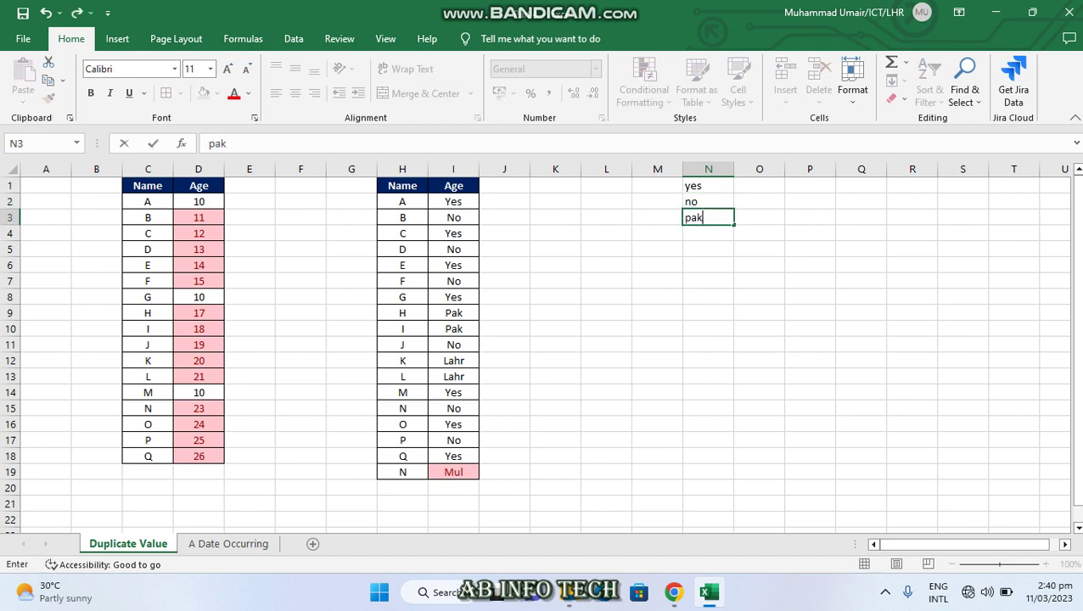
key("Return")
type("mu")
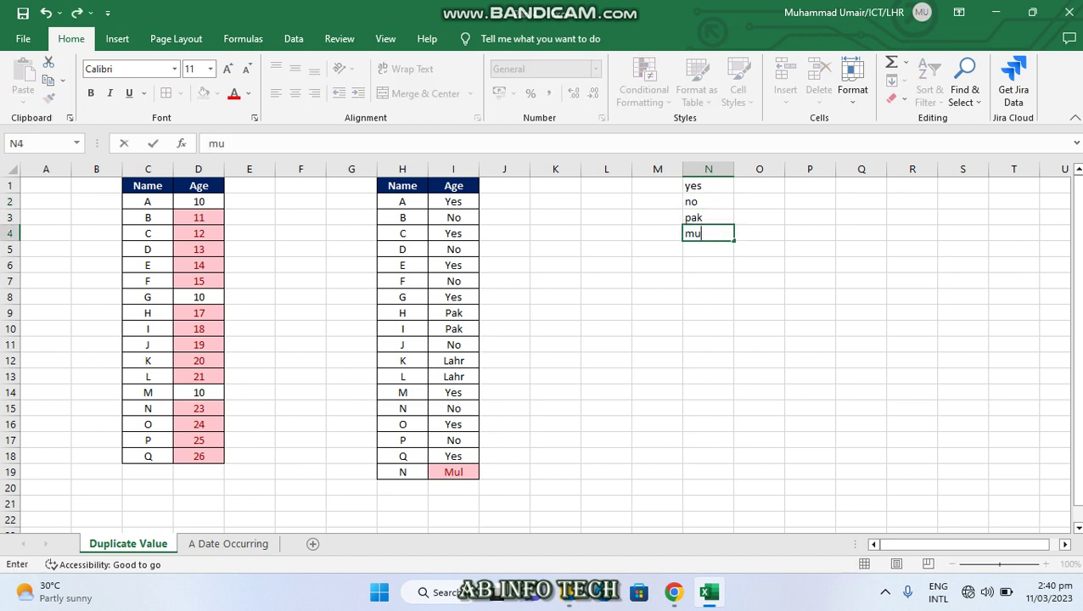
type("l")
key("Return")
Add a second yes in N5 and a second no in N9, turning both pairs light red.
key("Up")
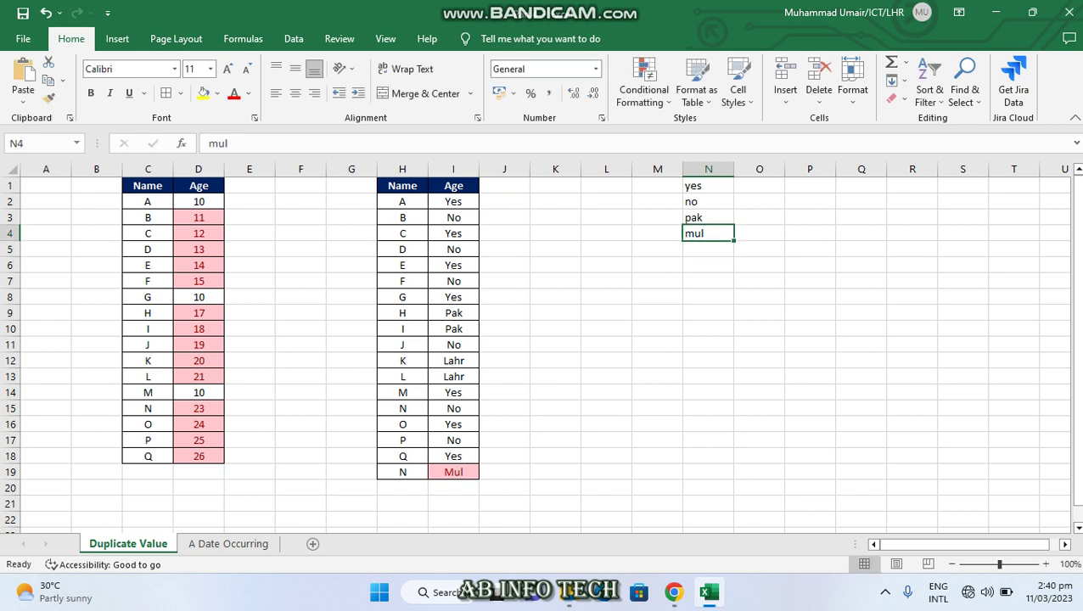
key("Up")
key("Up")
key("Up")
key("Down")
key("Down")
key("Down")
key("Down")
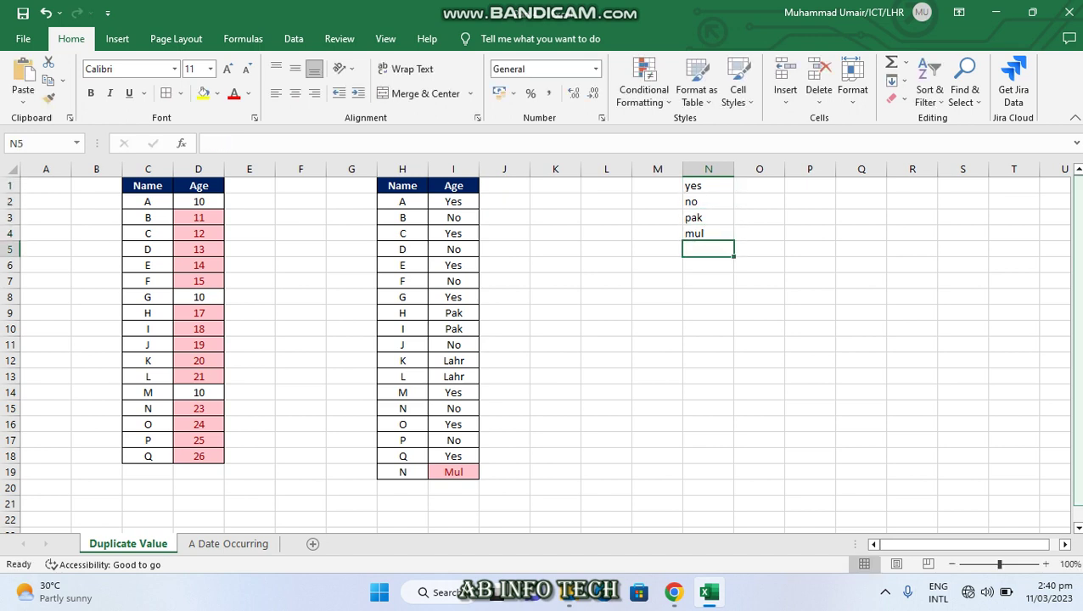
type("yes")
key("Return")
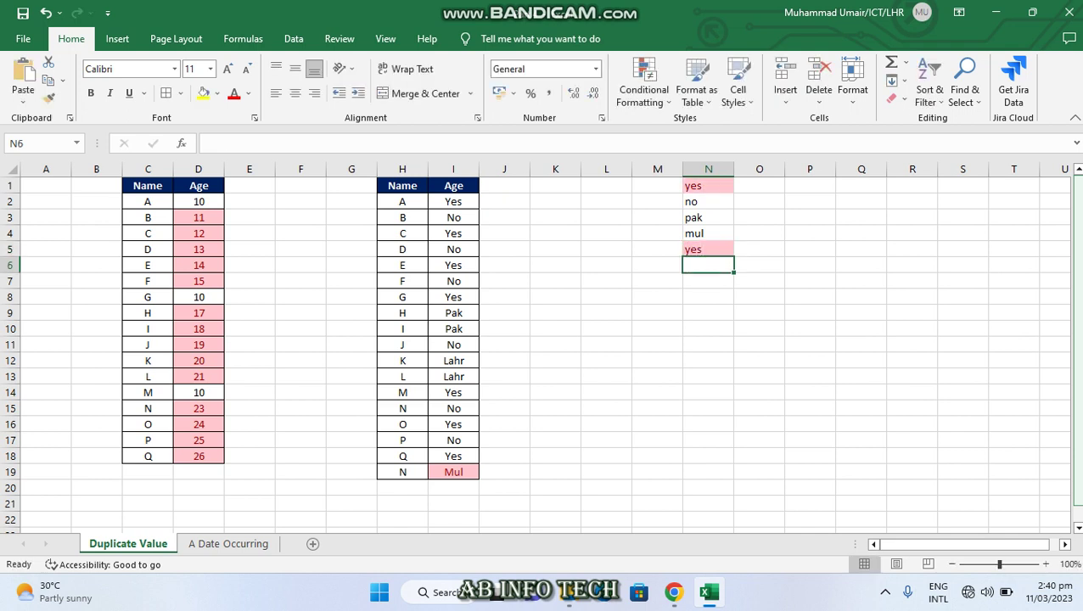
key("Down")
key("Down")
key("Down")
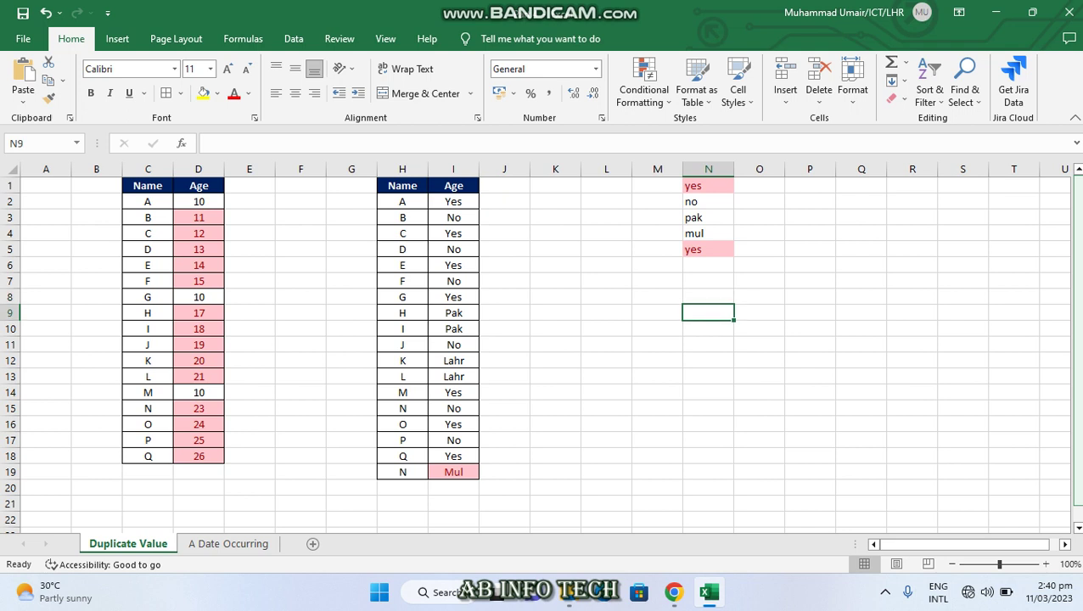
type("no")
key("Return")
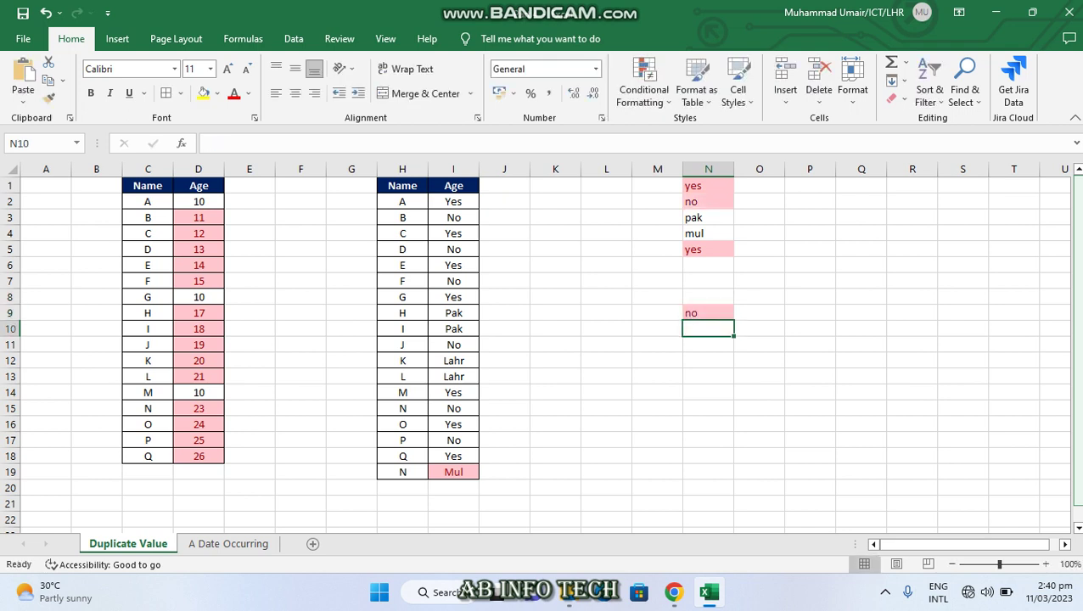
key("Down")
key("Down")
key("Down")
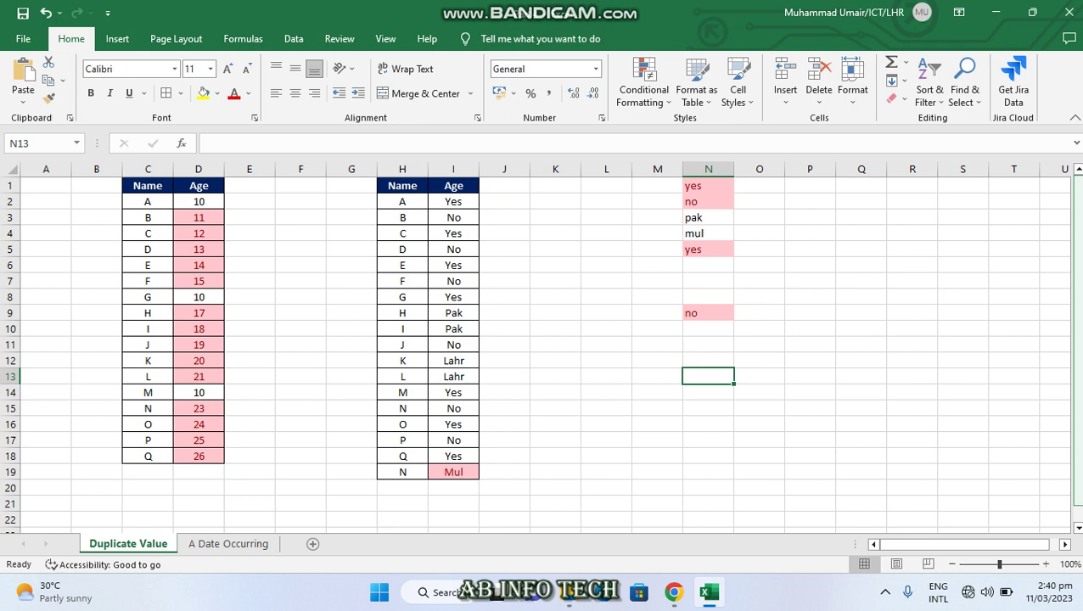
Enter 1 in both N6 and N7 so the pair is highlighted as duplicates.
key("Up")
key("Up")
key("Up")
key("Up")
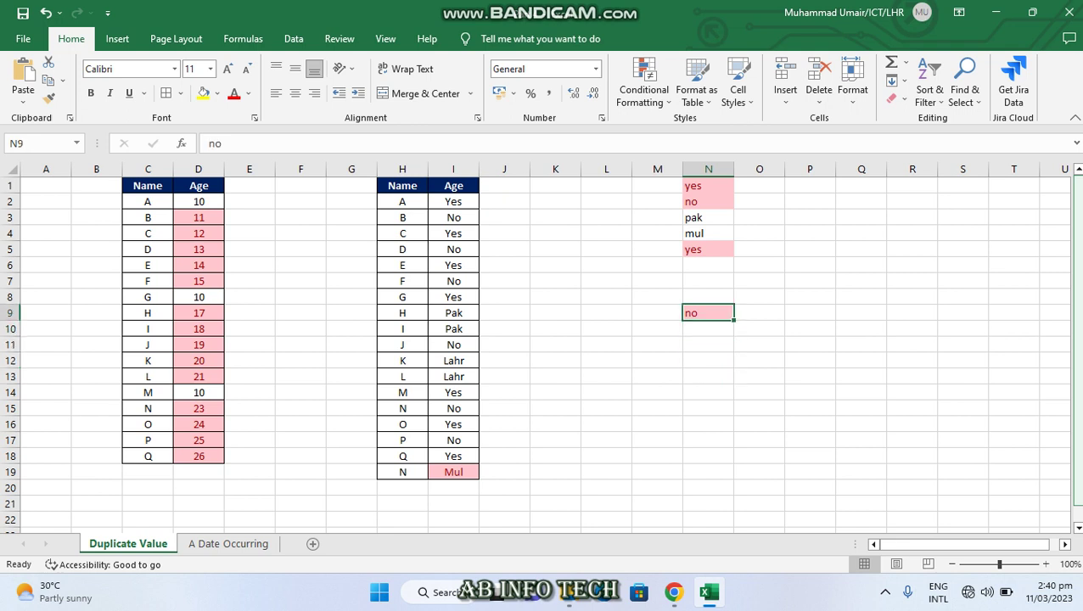
key("Up")
key("Up")
key("Up")
type("1")
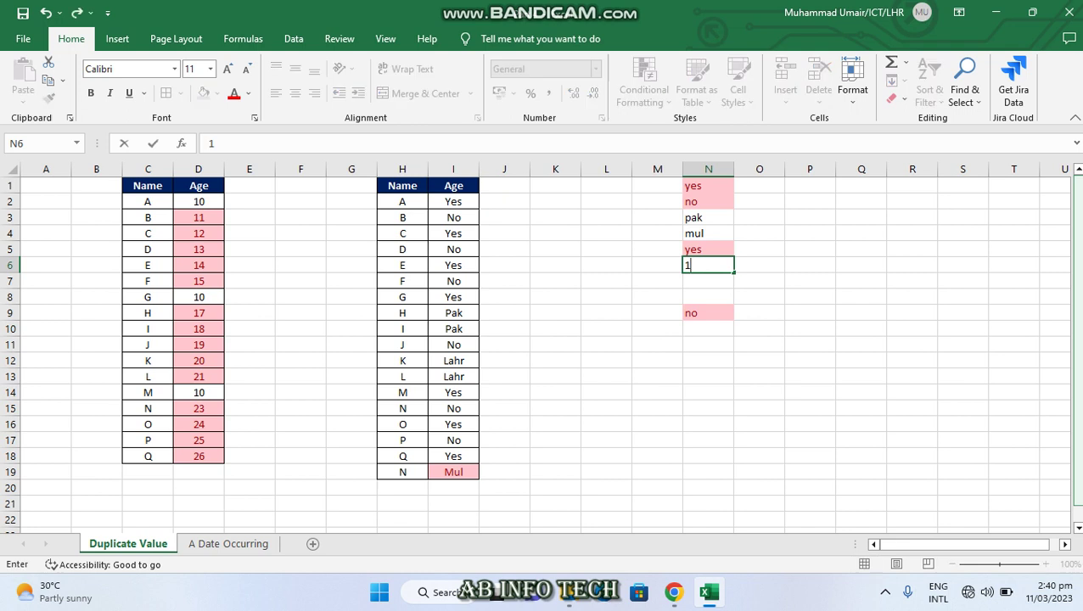
key("Return")
type("1")
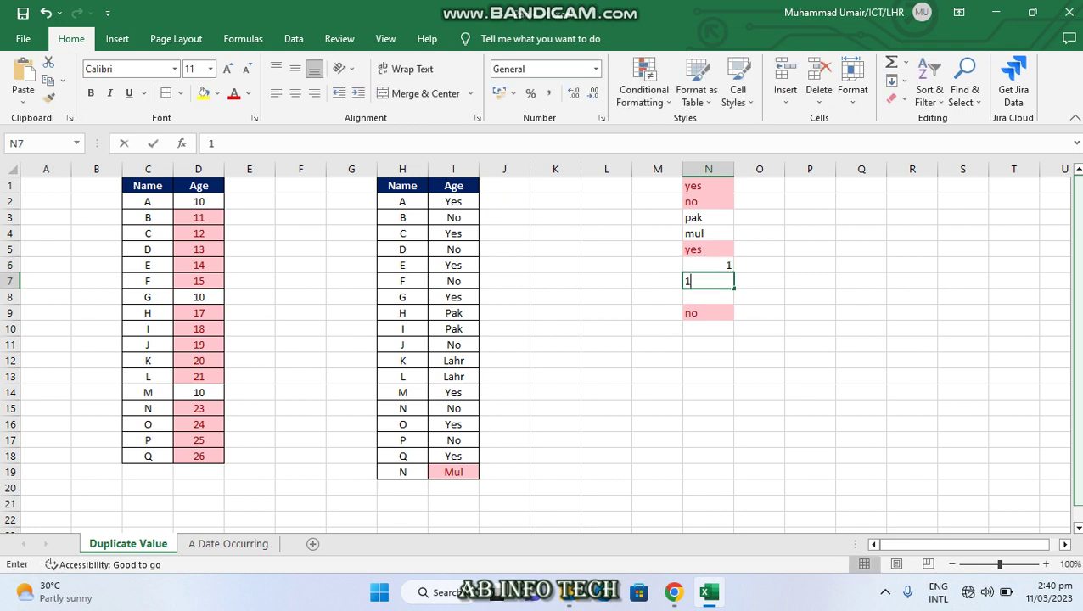
key("Return")
key("Up")
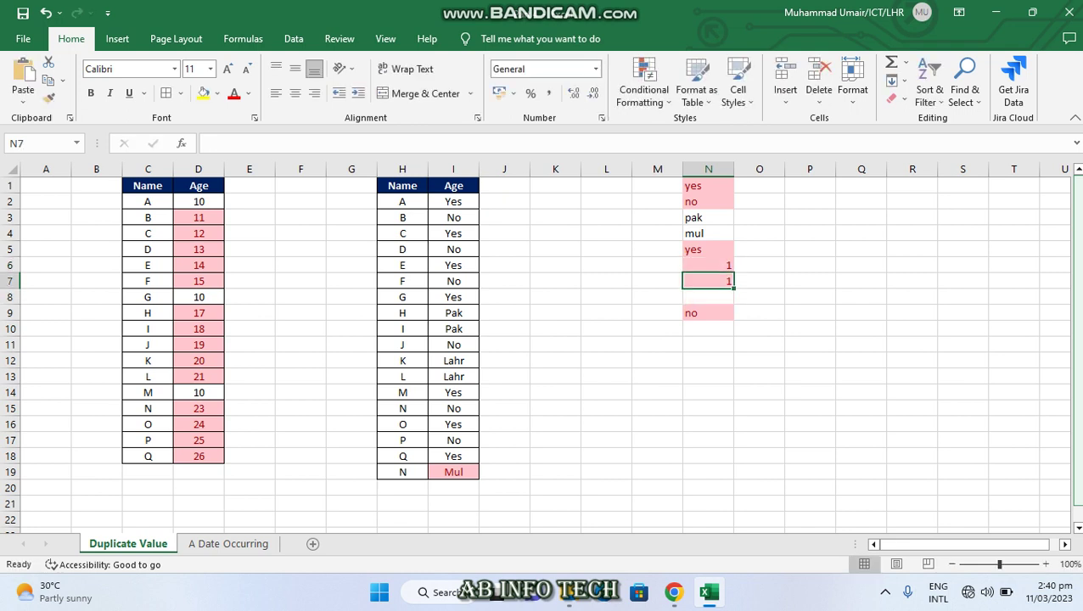
key("Up")
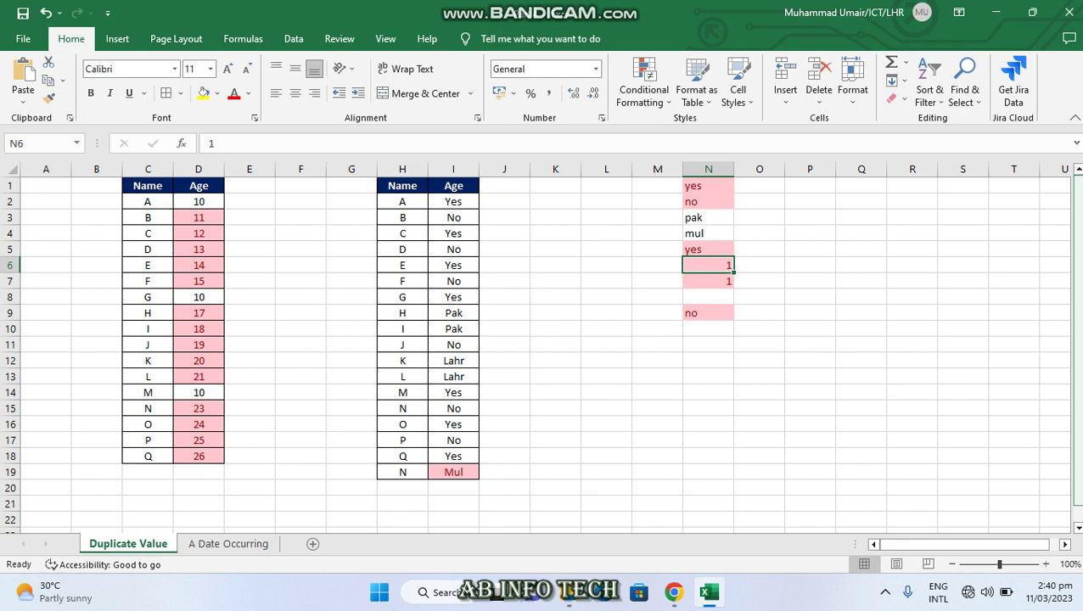
Enter 555 in both N11 and N12 so they show light red highlighting.
key("Down")
key("Down")
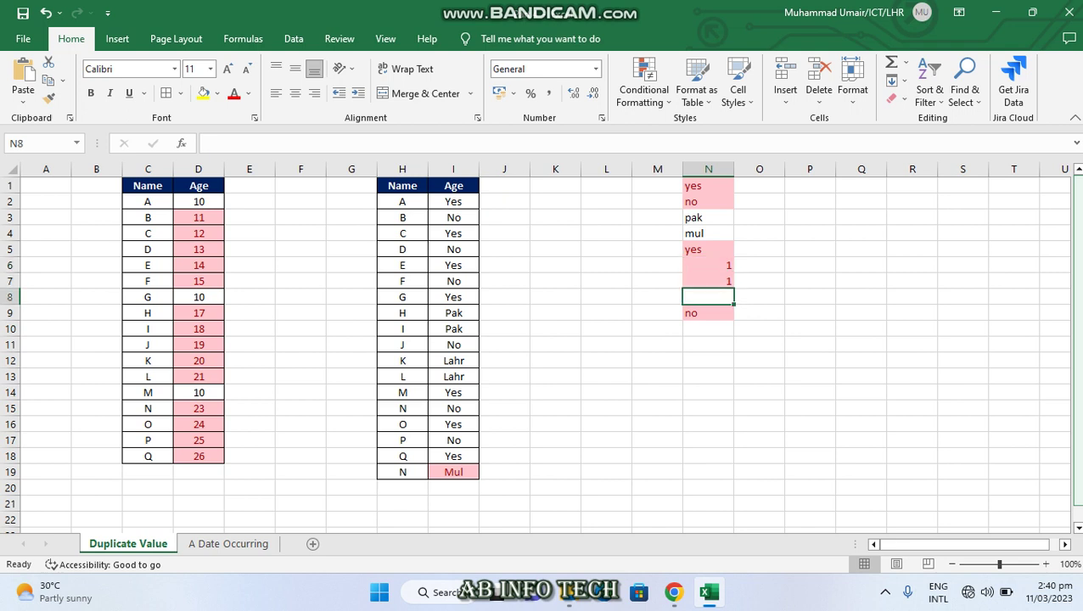
key("Down")
key("Down")
key("Down")
type("5")
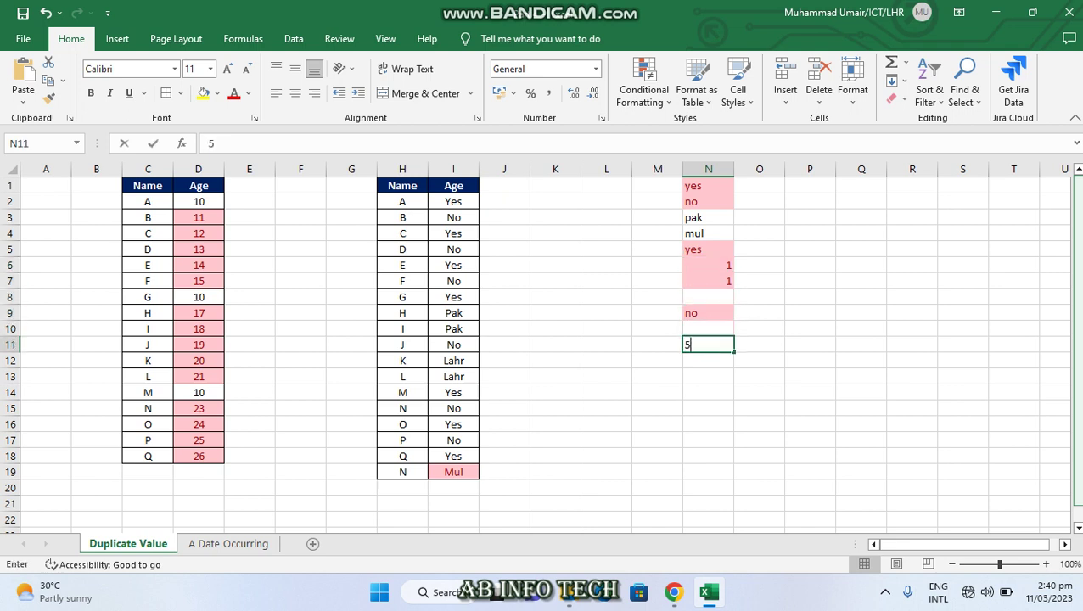
type("55")
key("Return")
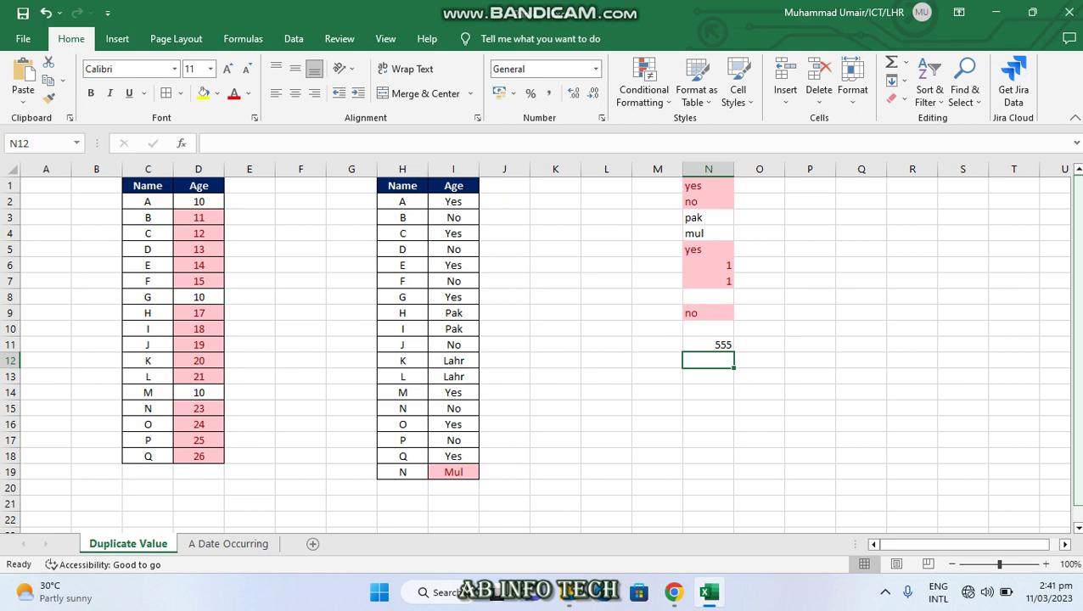
type("555")
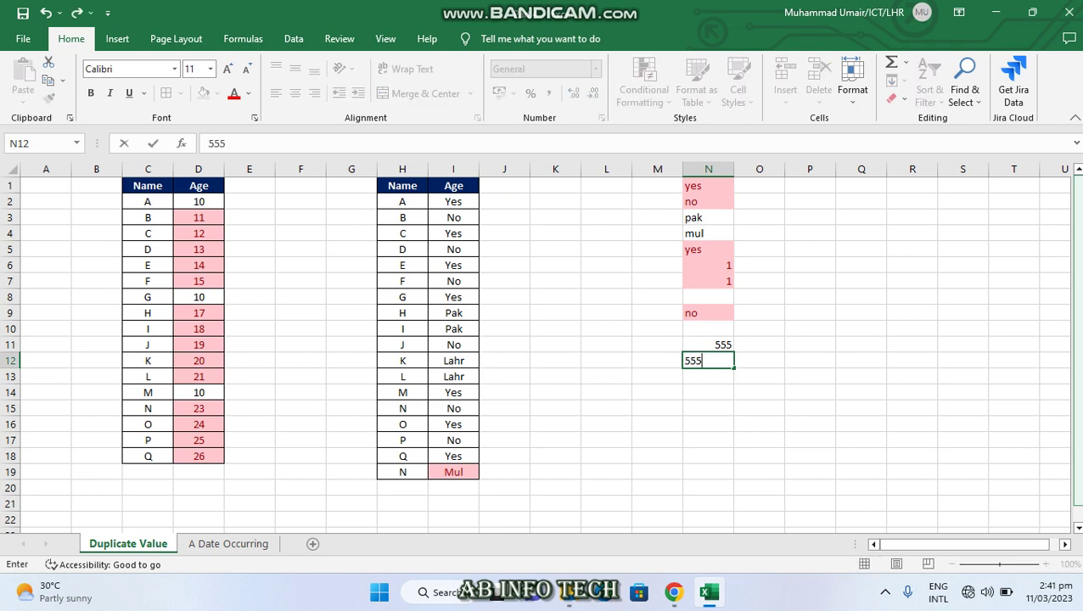
key("Return")
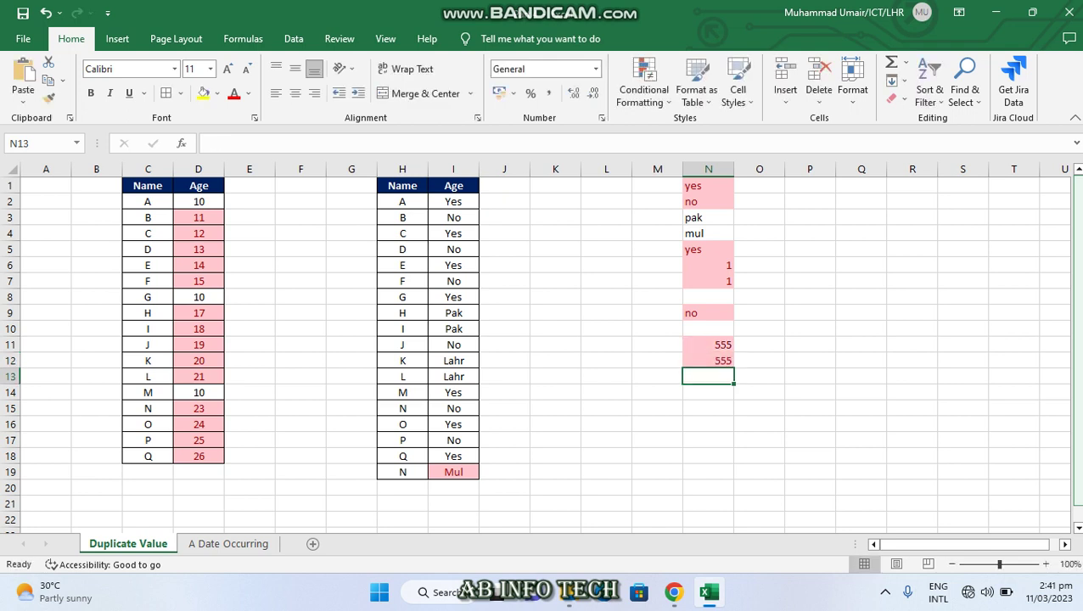